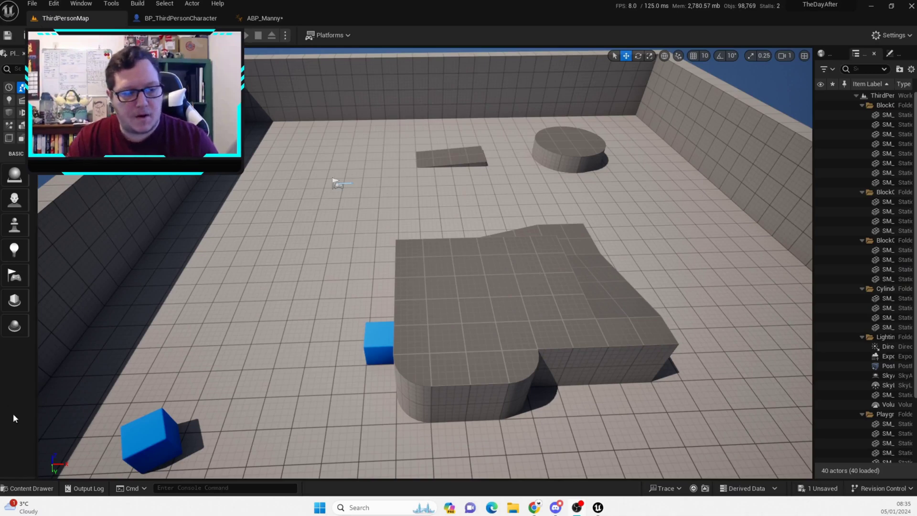
Open the ABP_Manny animation blueprint from Content/Characters/Mannequins/Animations.
click(29, 489)
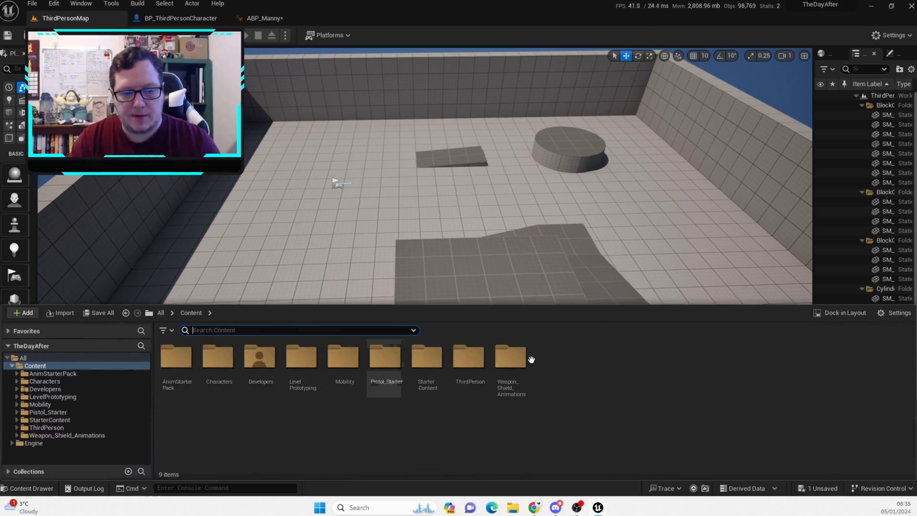
double_click(219, 362)
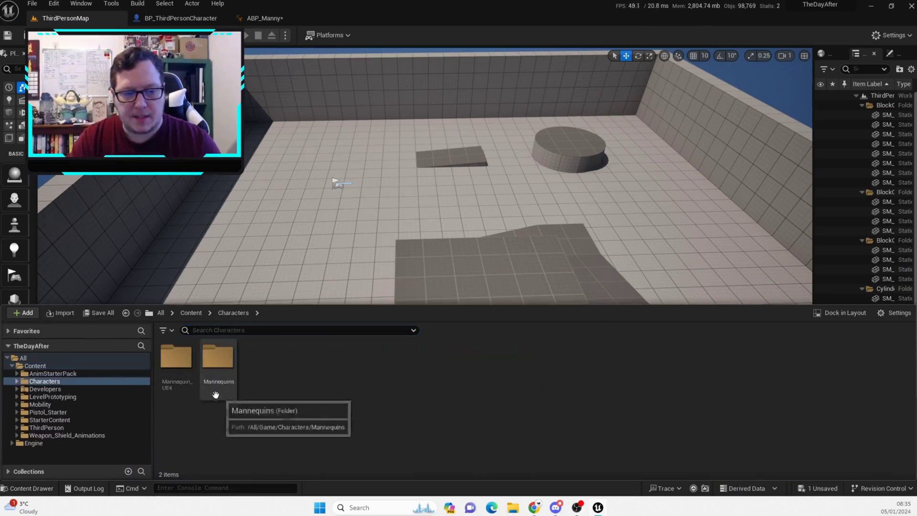
double_click(220, 363)
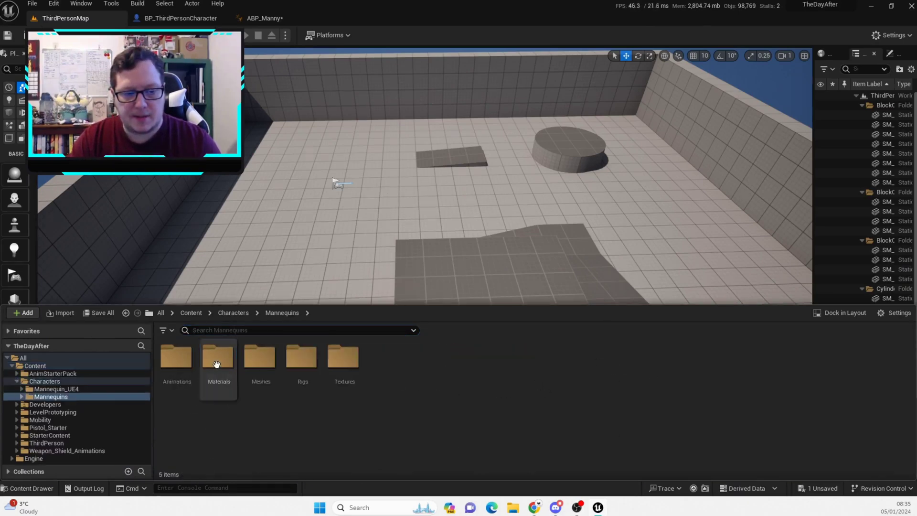
double_click(176, 359)
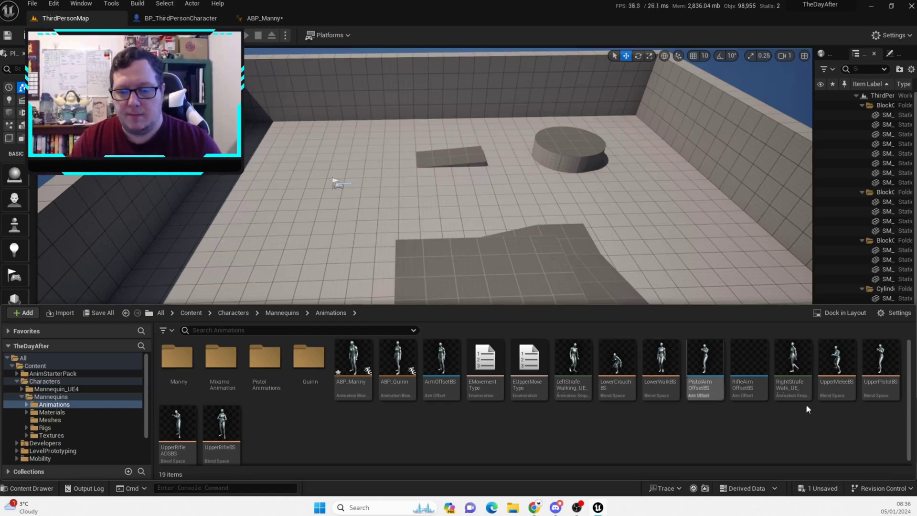
click(358, 362)
double_click(357, 362)
Look over the event graph's direction and pitch logic, the Locomotion state and the Locomotion state machine.
scroll(363, 272, down, 6)
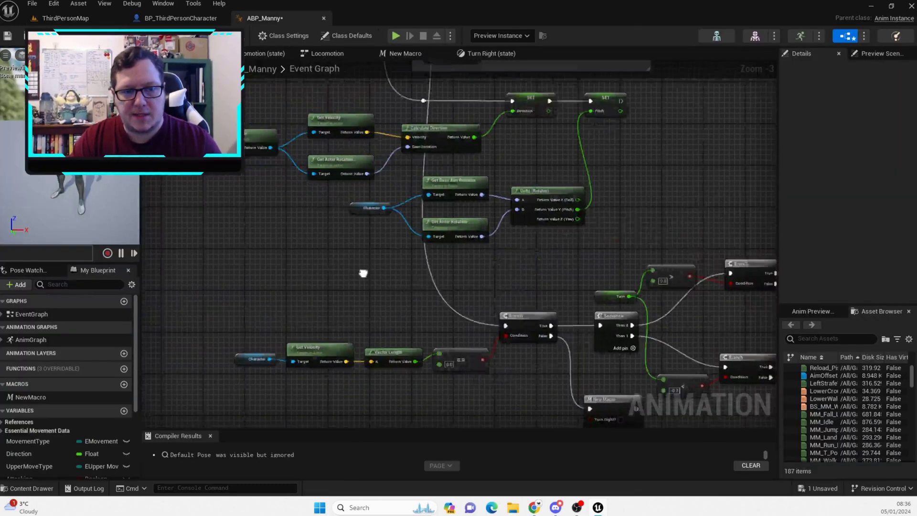
right_drag(448, 264, 358, 244)
scroll(378, 260, up, 4)
right_drag(429, 285, 457, 410)
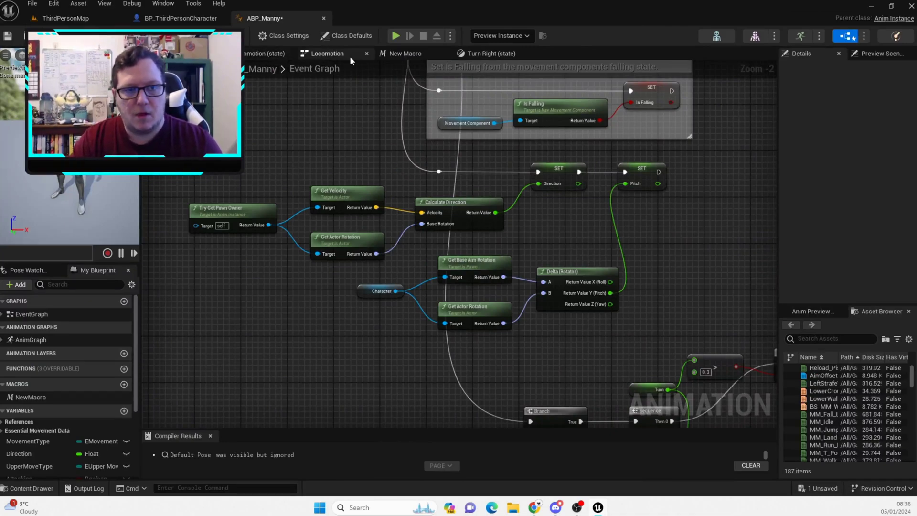
click(262, 55)
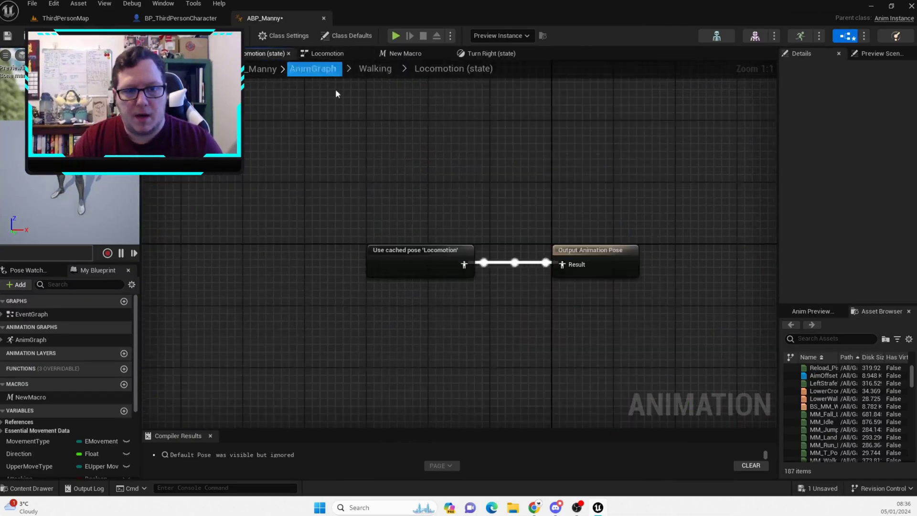
click(357, 51)
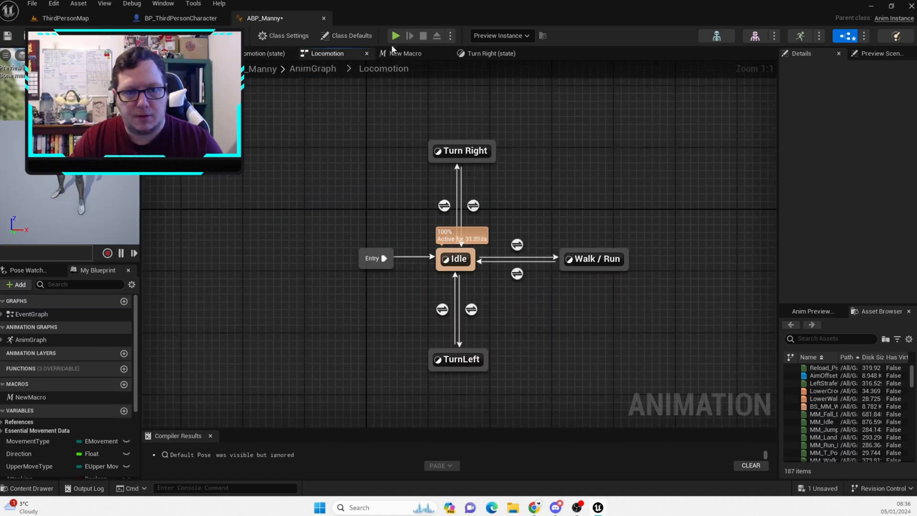
Open the AnimGraph and move the whole lower-body blend node group slightly upward.
click(313, 69)
right_drag(423, 183, 515, 293)
drag(295, 158, 581, 275)
right_drag(582, 275, 709, 237)
drag(600, 178, 600, 145)
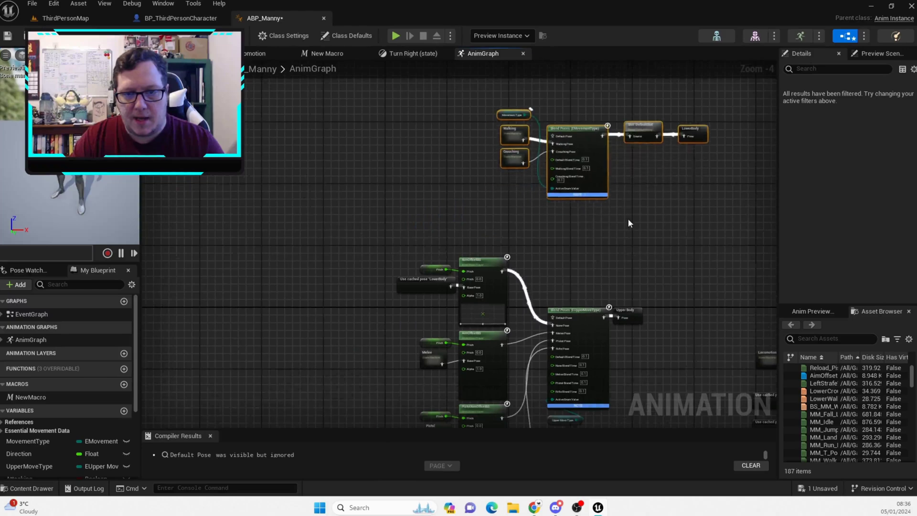
click(628, 220)
Examine the lower-body chain from the EMovementType blend through the DefaultSlot to the LowerBody cached pose.
right_drag(628, 220, 567, 277)
scroll(535, 206, up, 4)
right_drag(683, 277, 648, 279)
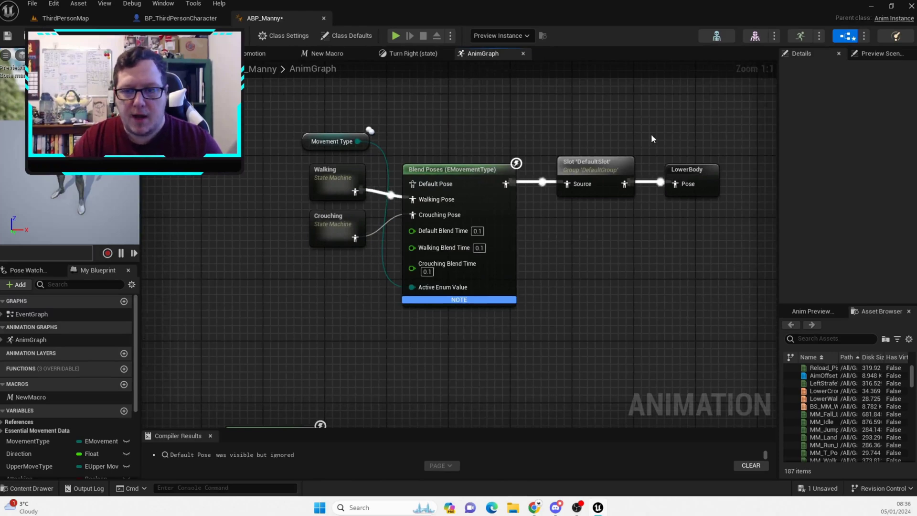
drag(652, 135, 750, 216)
Move the Upper Body cached pose node slightly farther away from the EUpperMoveType blend node.
right_drag(672, 308, 422, 99)
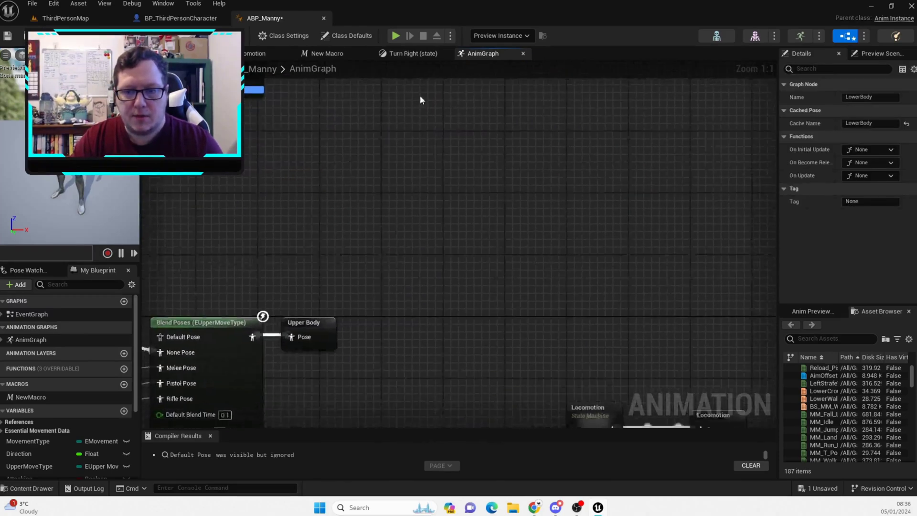
scroll(449, 310, down, 2)
right_drag(448, 310, 713, 181)
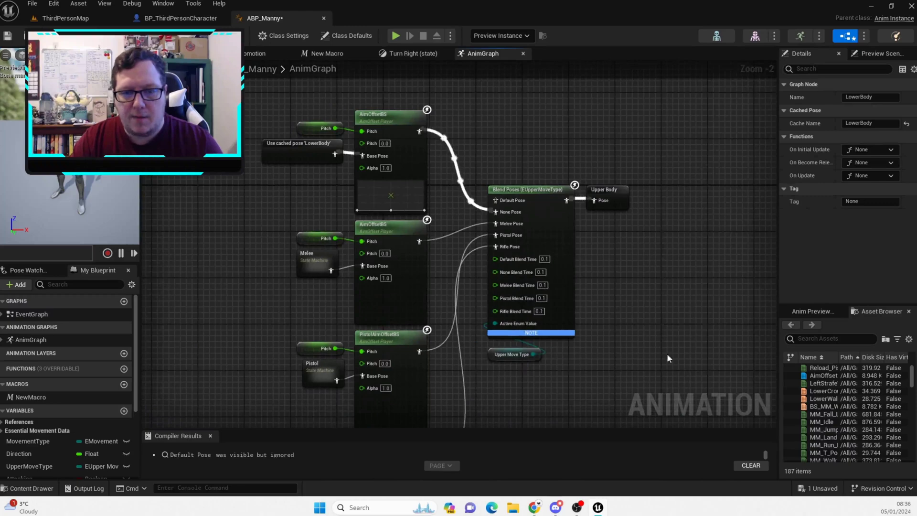
click(610, 201)
drag(623, 201, 634, 202)
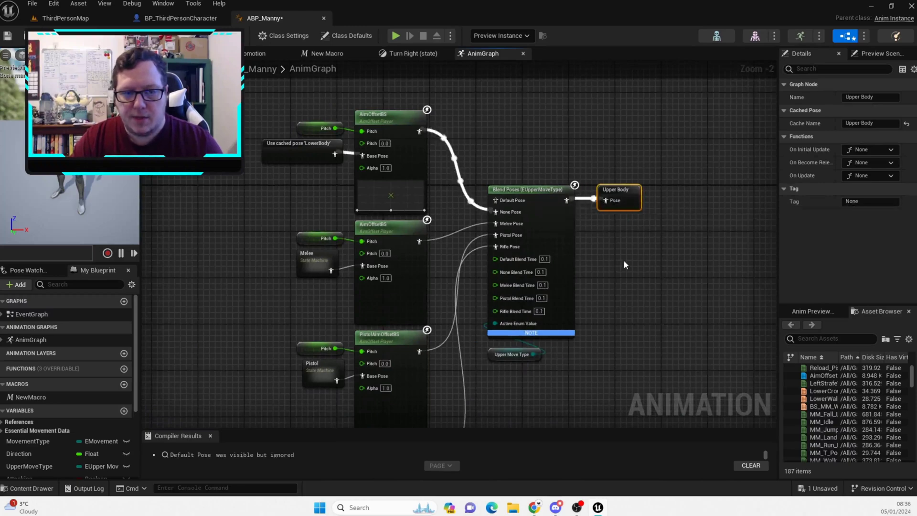
click(624, 261)
Compare the Upper Move Type and Movement Type variables that drive the upper-body and lower-body pose blends.
right_drag(617, 268, 704, 350)
right_drag(545, 222, 535, 89)
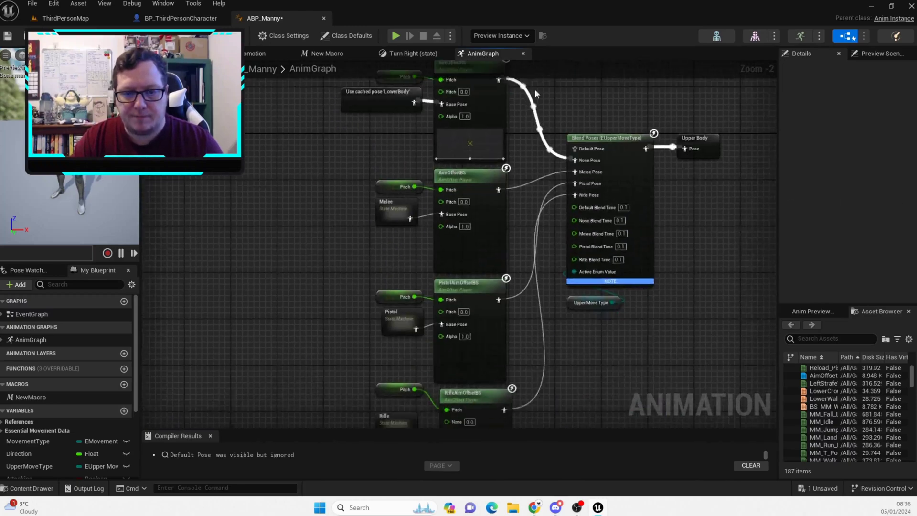
right_drag(520, 321, 512, 280)
scroll(571, 275, up, 2)
drag(542, 277, 687, 240)
scroll(707, 220, down, 1)
right_drag(714, 213, 647, 345)
scroll(631, 239, down, 2)
right_drag(610, 146, 550, 404)
scroll(382, 146, up, 3)
drag(393, 186, 529, 225)
right_drag(730, 333, 671, 138)
scroll(669, 144, down, 3)
right_drag(633, 302, 556, 149)
scroll(449, 349, up, 2)
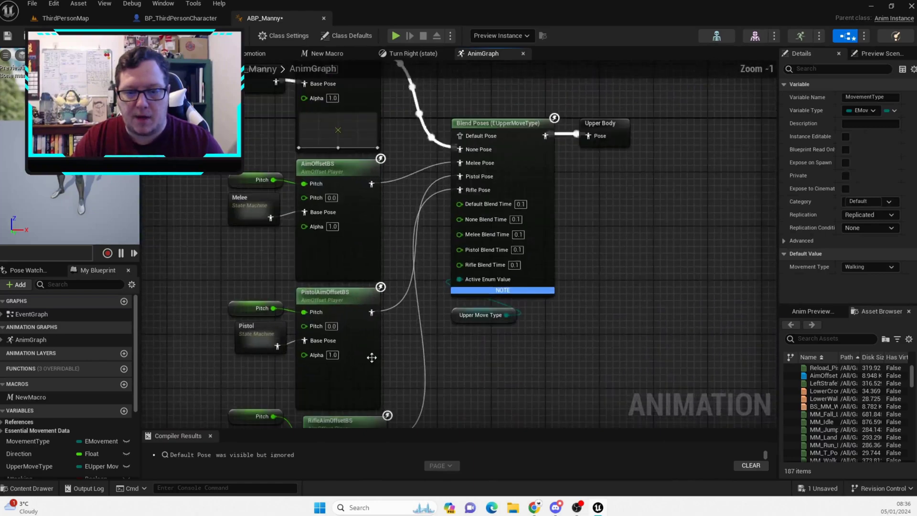
drag(427, 343, 581, 294)
click(583, 301)
Examine the Walking and Crouching state machines and the Melee, Pistol and Rifle groups feeding the two pose blends.
right_drag(583, 301, 642, 356)
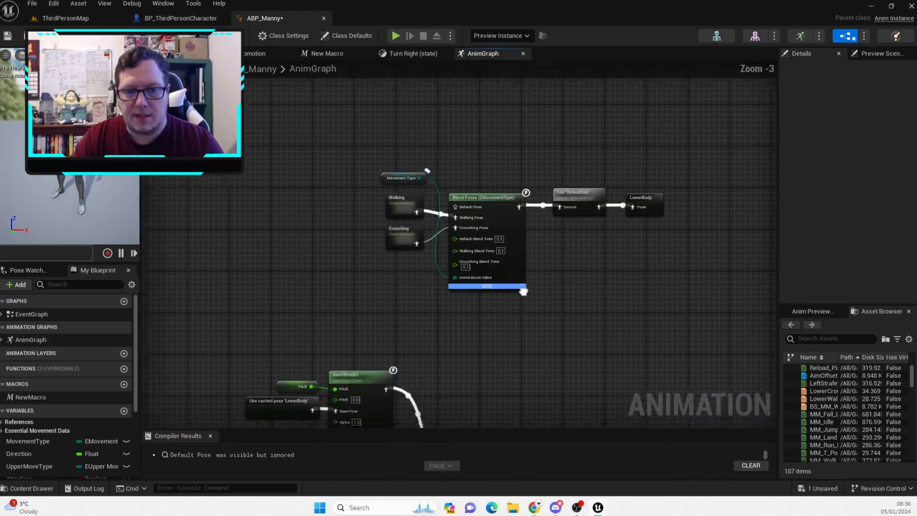
right_drag(524, 291, 520, 297)
drag(332, 177, 433, 279)
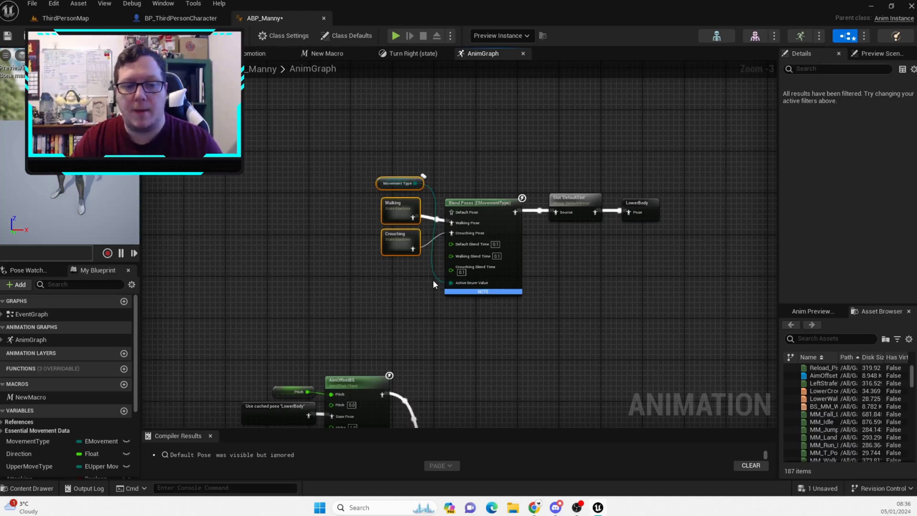
right_drag(472, 348, 523, 245)
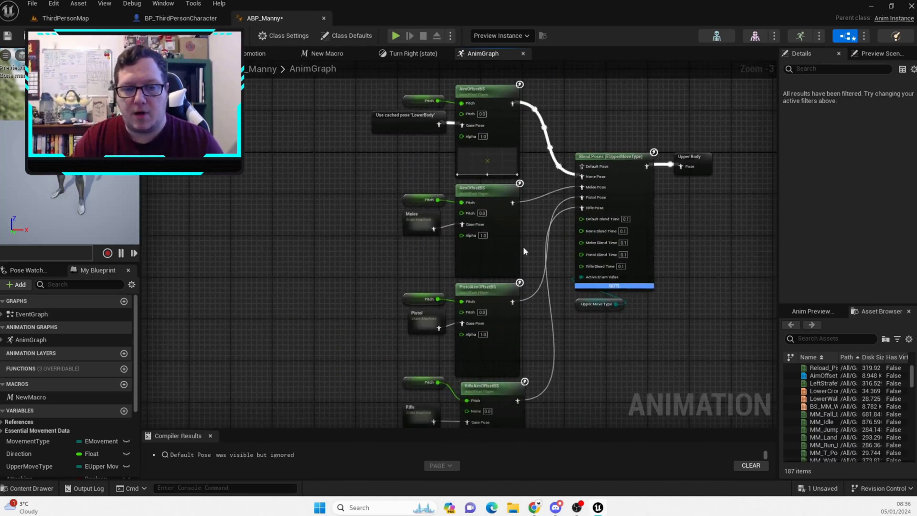
drag(376, 194, 531, 237)
right_drag(531, 237, 538, 115)
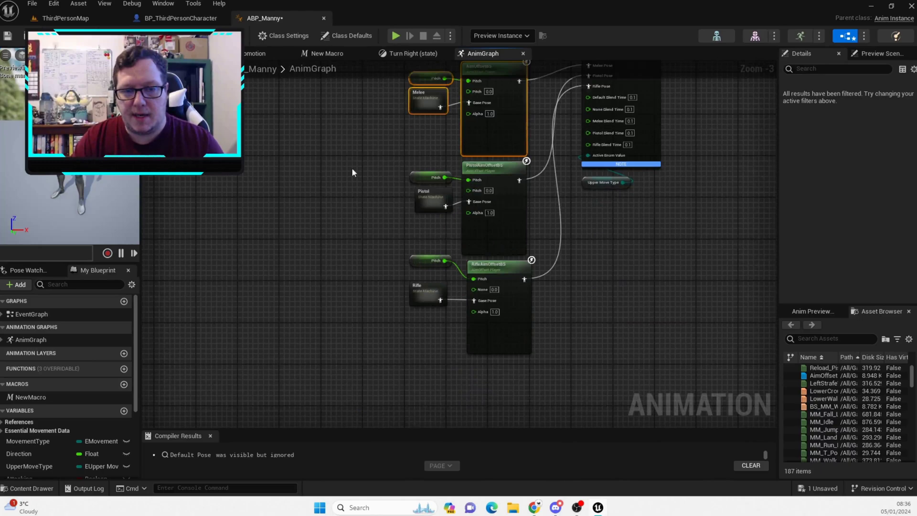
drag(352, 168, 521, 234)
drag(339, 265, 644, 360)
Examine how the LowerBody and Upper Body cached poses combine in the Layered blend per bone before the Output Pose.
right_drag(557, 351, 397, 351)
scroll(397, 351, down, 4)
right_drag(517, 288, 396, 314)
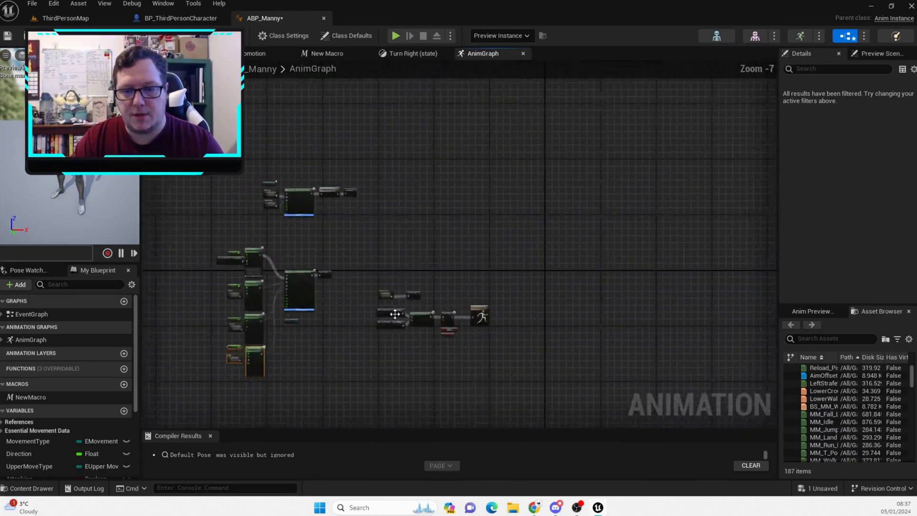
scroll(398, 321, up, 6)
right_drag(456, 379, 446, 323)
drag(219, 127, 538, 308)
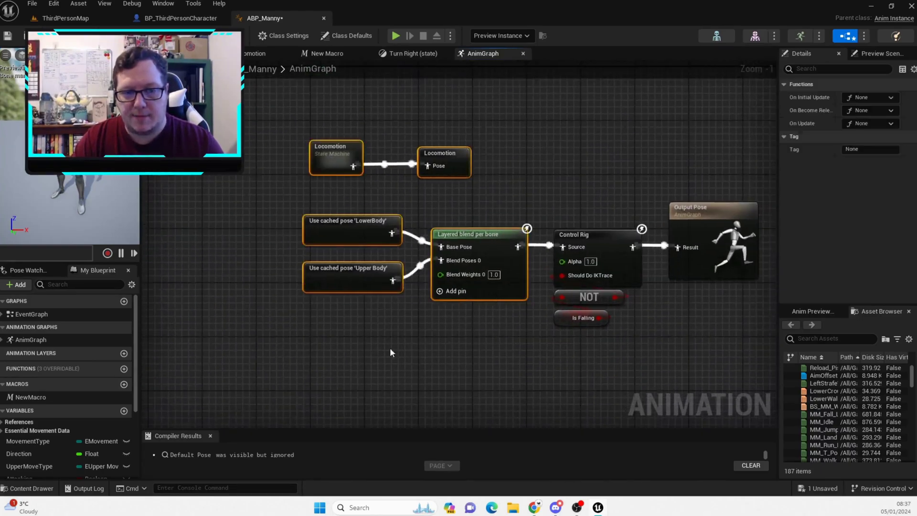
Inspect the AimOffsetBS player that feeds the None Pose of the upper-body blend.
right_drag(392, 352, 669, 345)
right_drag(459, 233, 555, 356)
scroll(555, 357, down, 1)
right_drag(506, 318, 643, 262)
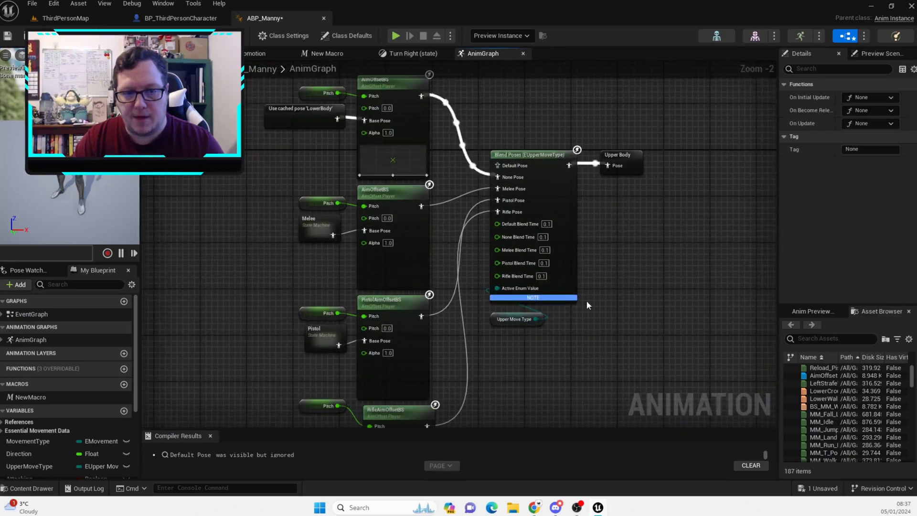
right_drag(353, 127, 433, 196)
drag(441, 104, 494, 208)
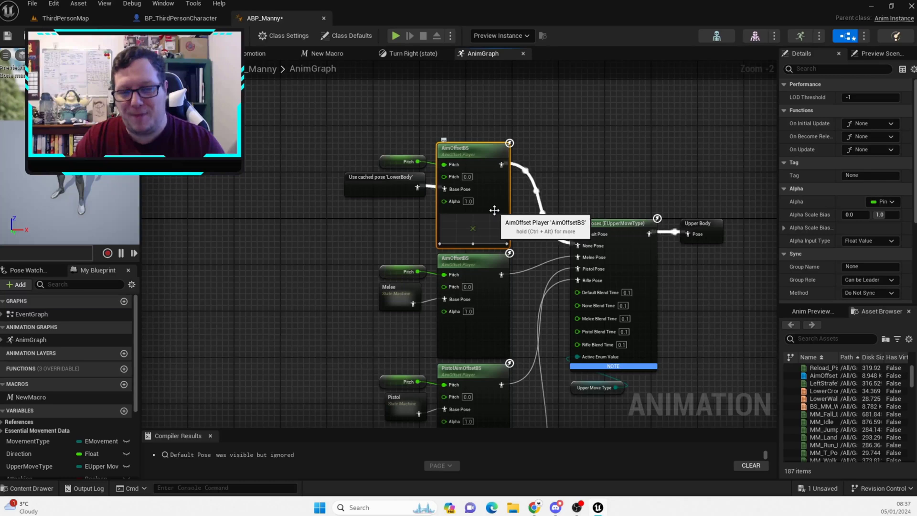
Shift the Rifle state machine, its Pitch variable and RifleAimOffsetBS together to align with the aim offset nodes above.
right_drag(528, 260, 529, 130)
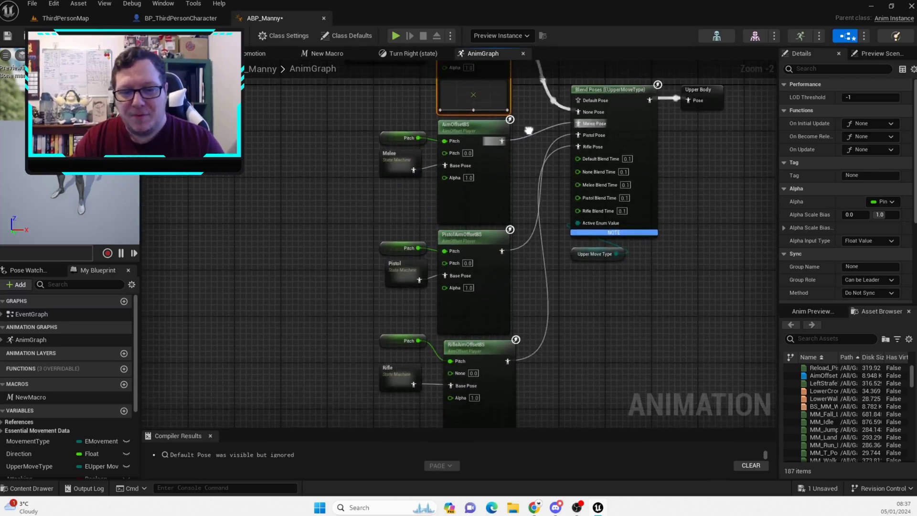
drag(373, 351, 449, 386)
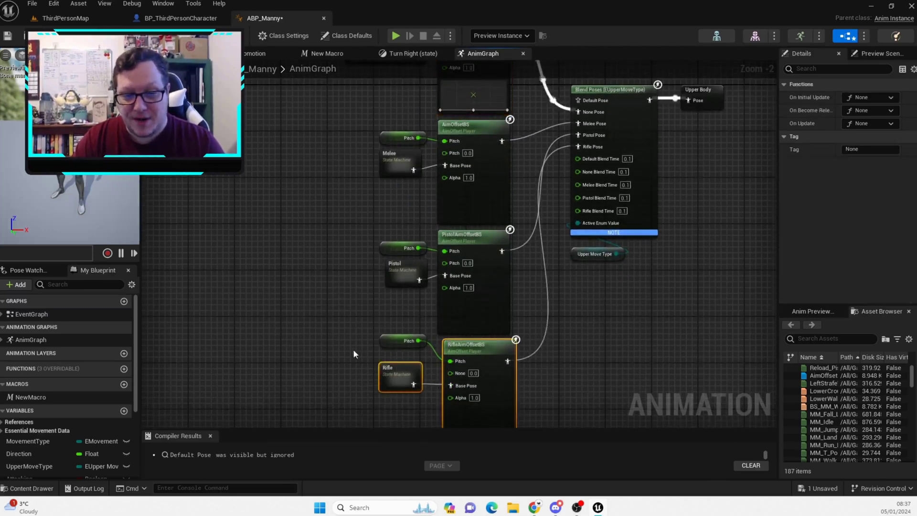
drag(347, 345, 462, 383)
drag(507, 361, 466, 348)
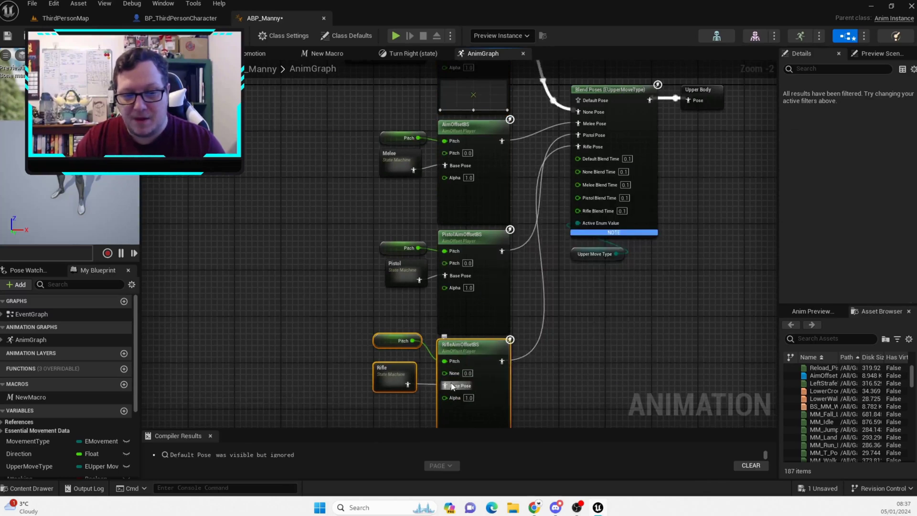
click(368, 288)
drag(362, 235, 467, 296)
drag(506, 311, 501, 310)
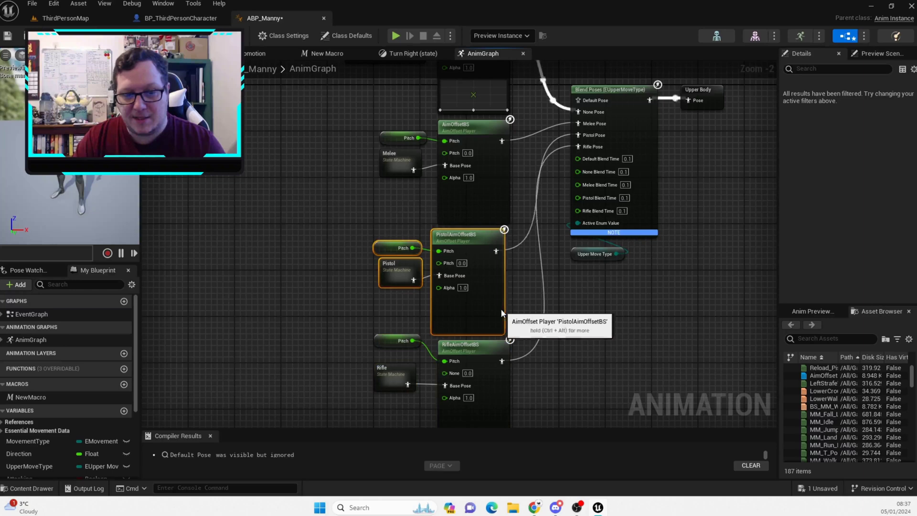
key(ctrl+z)
click(368, 205)
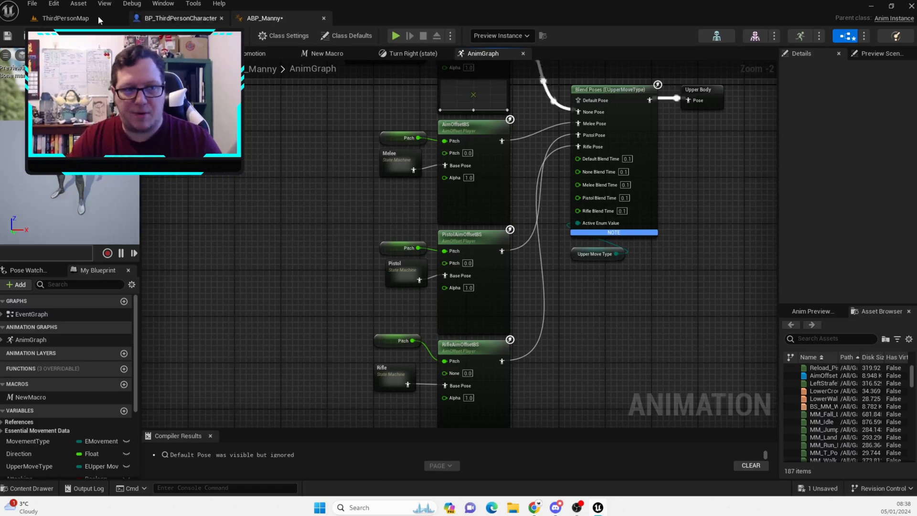
Play ThirdPersonMap in the editor viewport and walk the unarmed character forward to check its standing movement animations.
click(65, 18)
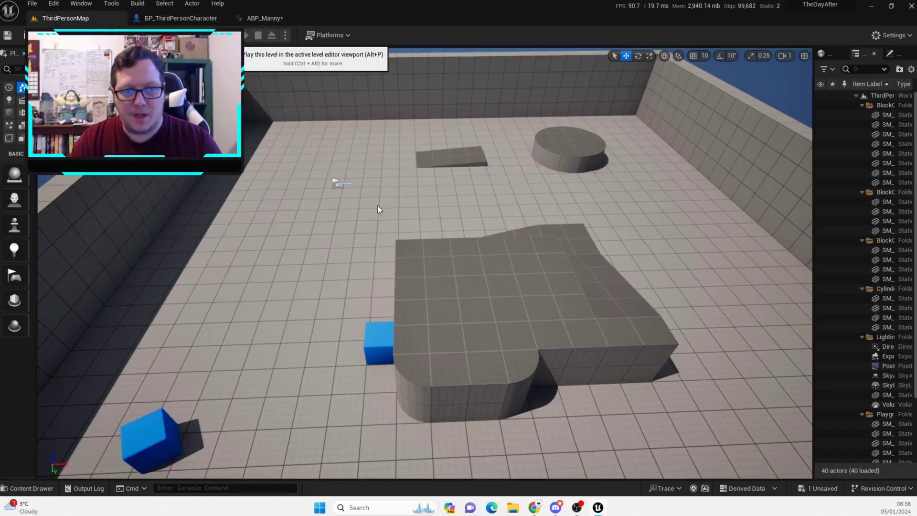
key(alt+p)
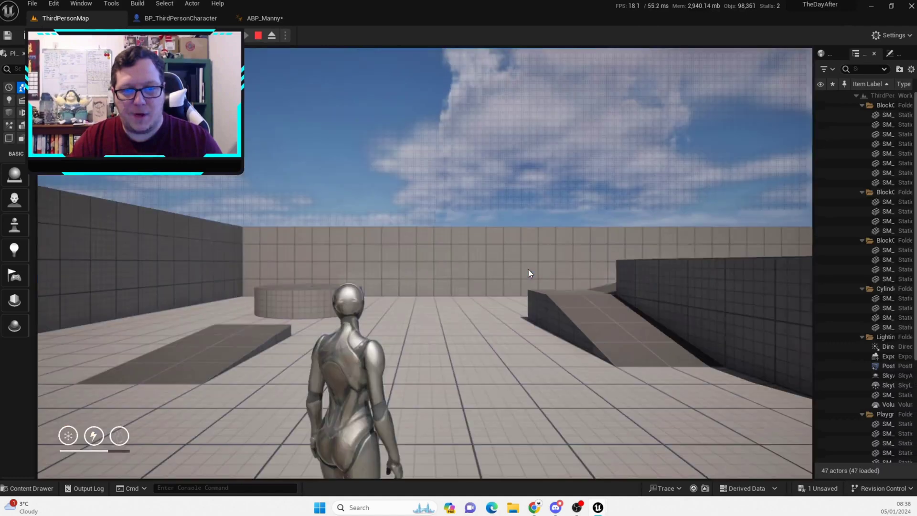
click(533, 321)
key(w)
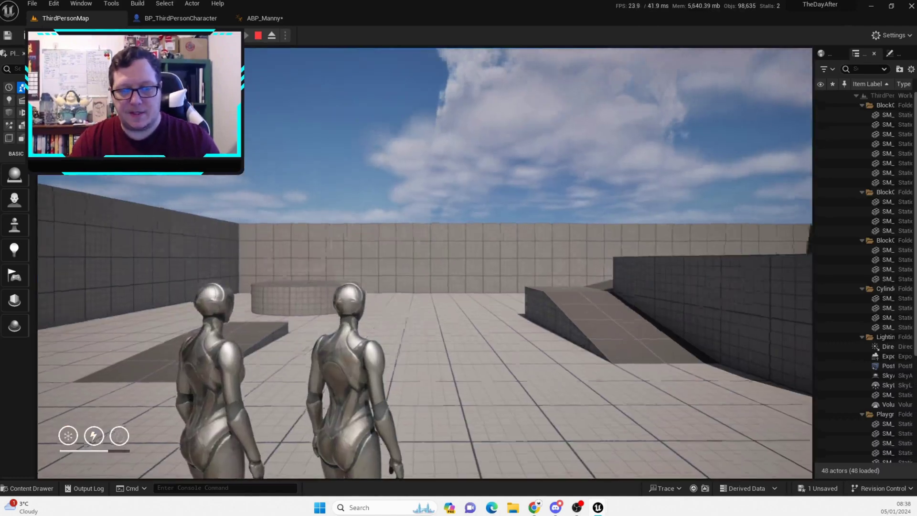
key(w)
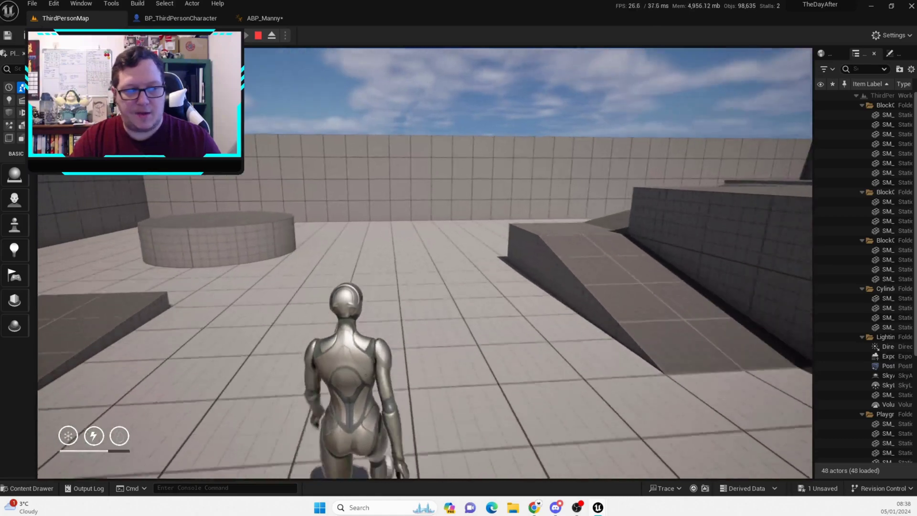
key(w)
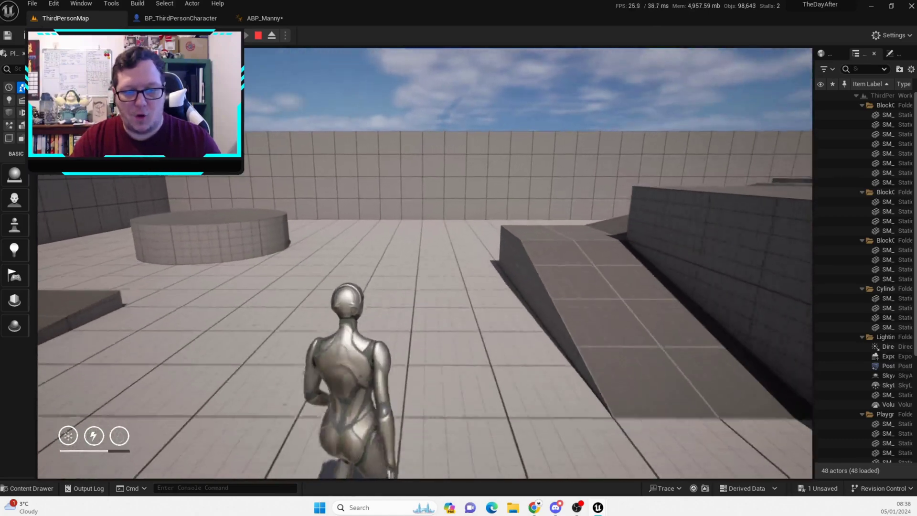
key(w)
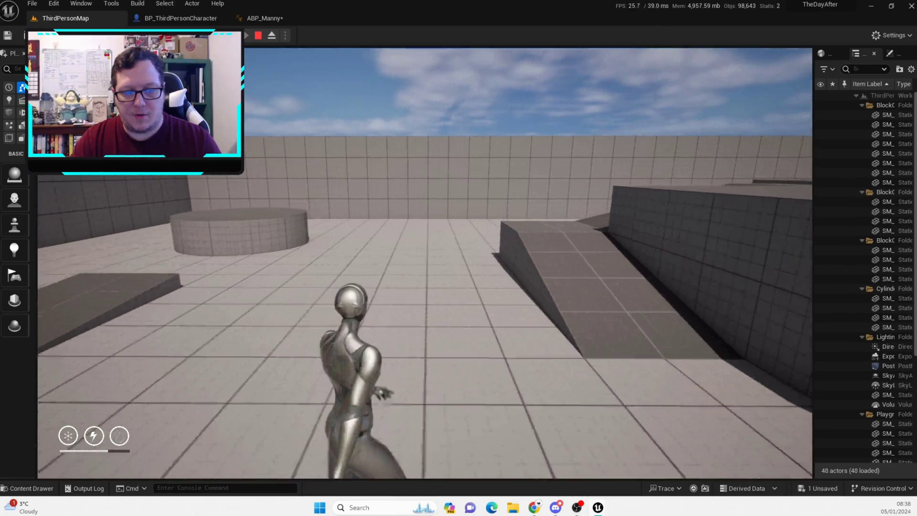
Crouch the unarmed character and move it in several directions to check the crouching animations.
key(s)
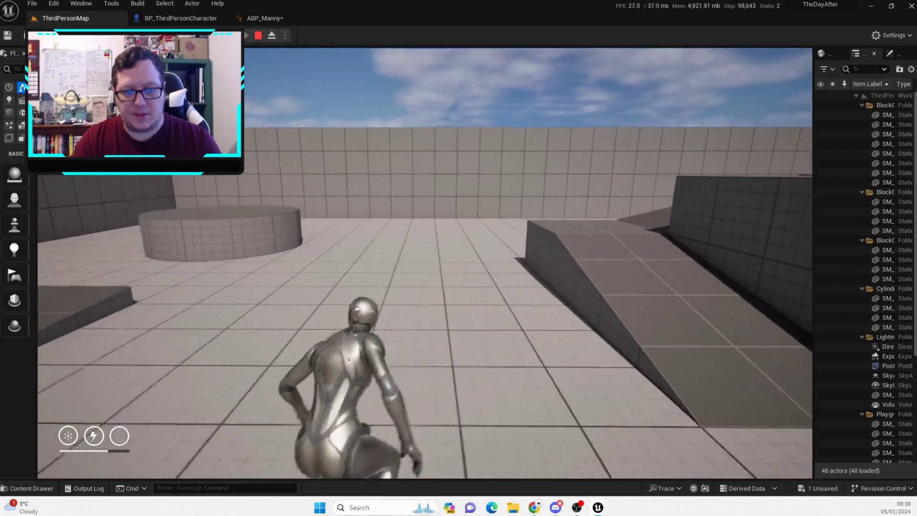
key(d)
key(d)
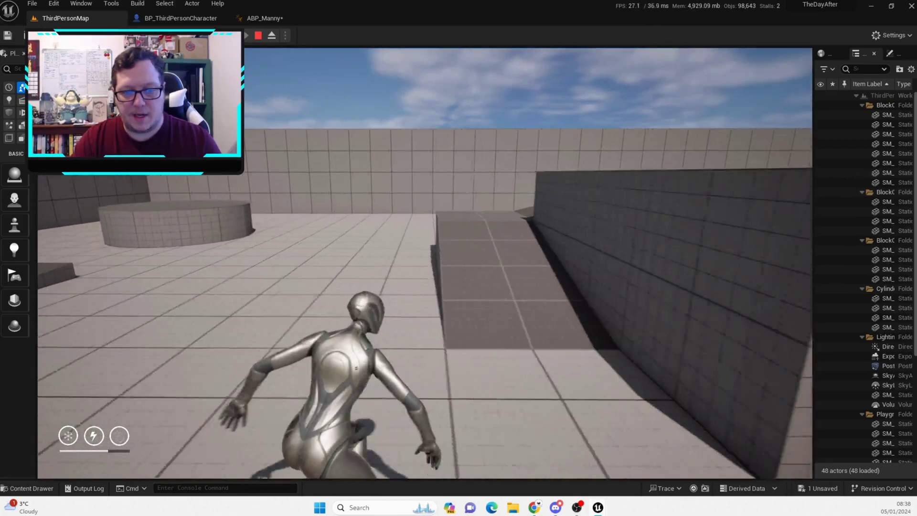
key(w)
key(a)
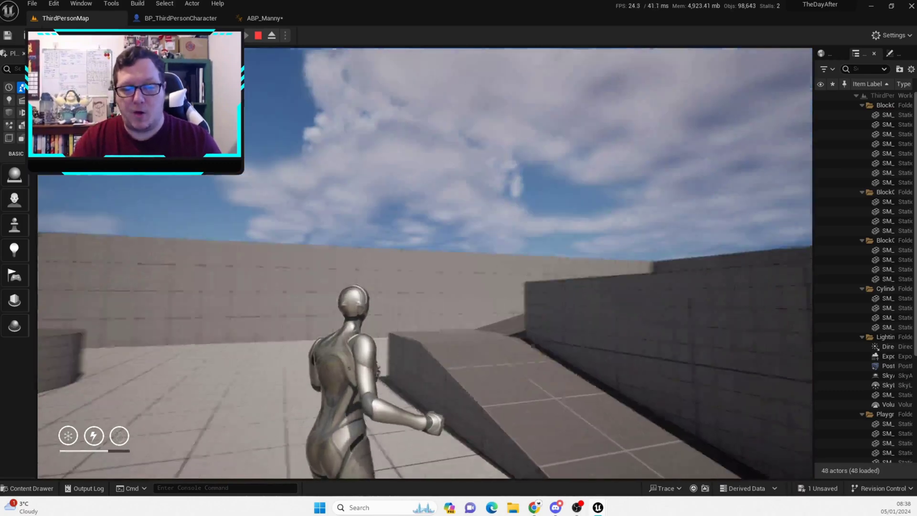
Run the character along the ramp in the melee stance to check the upper- and lower-body blend.
key(w)
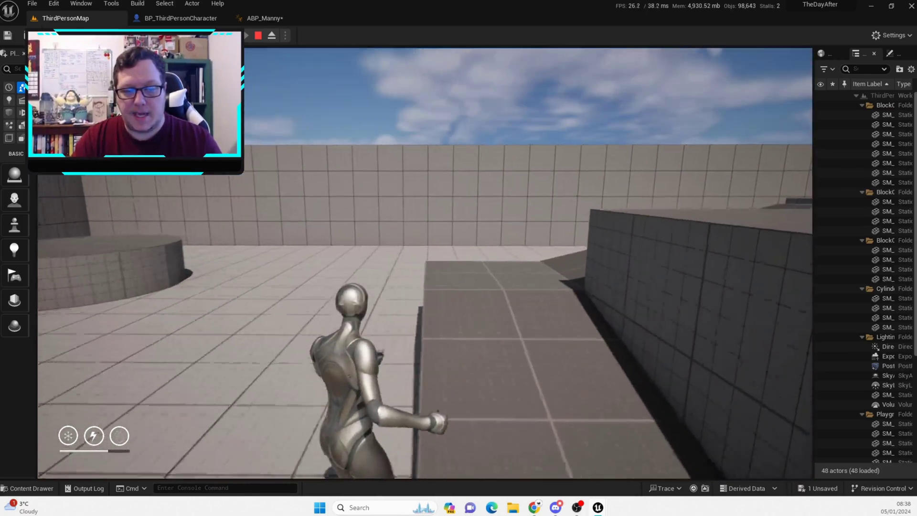
key(w)
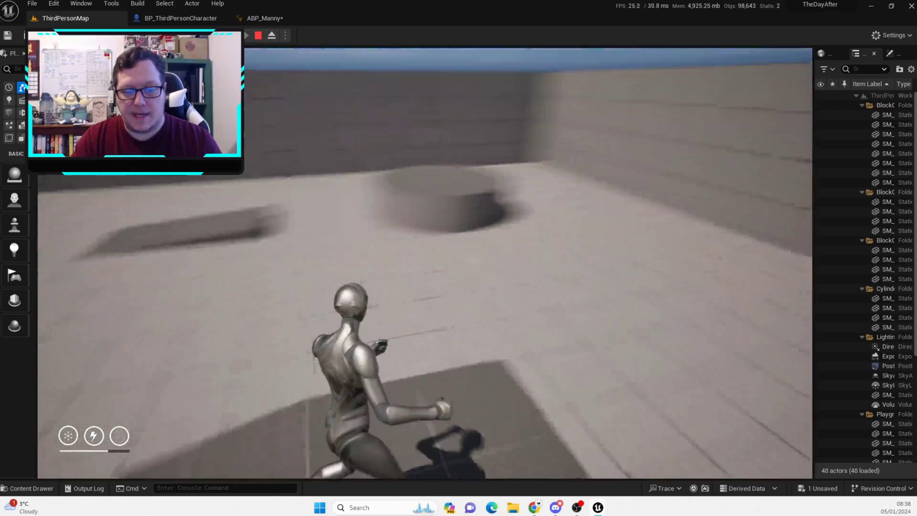
key(s)
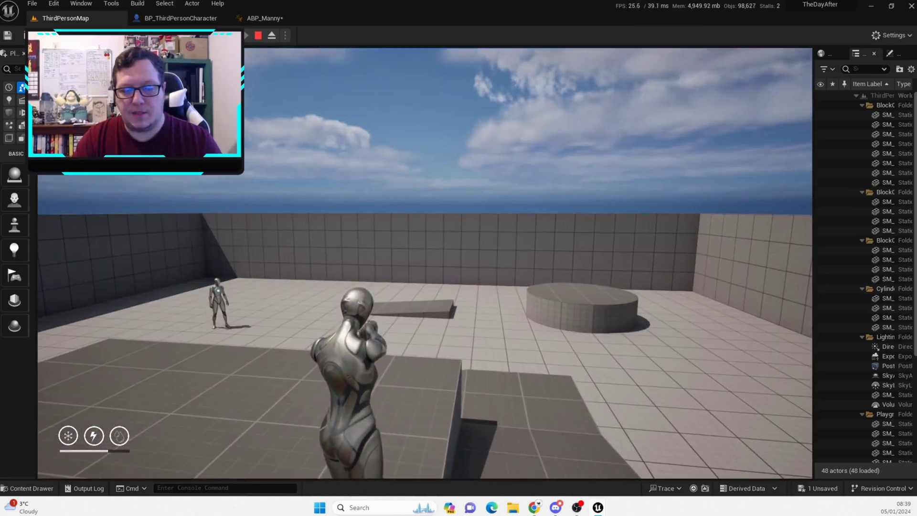
Move the character forward and backward in the pistol stance while aiming at different heights to check its aim offset.
key(w)
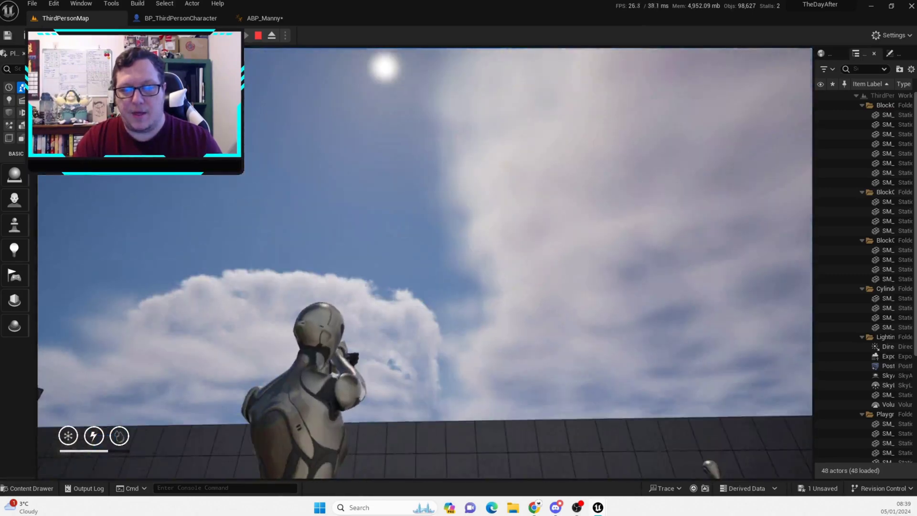
key(s)
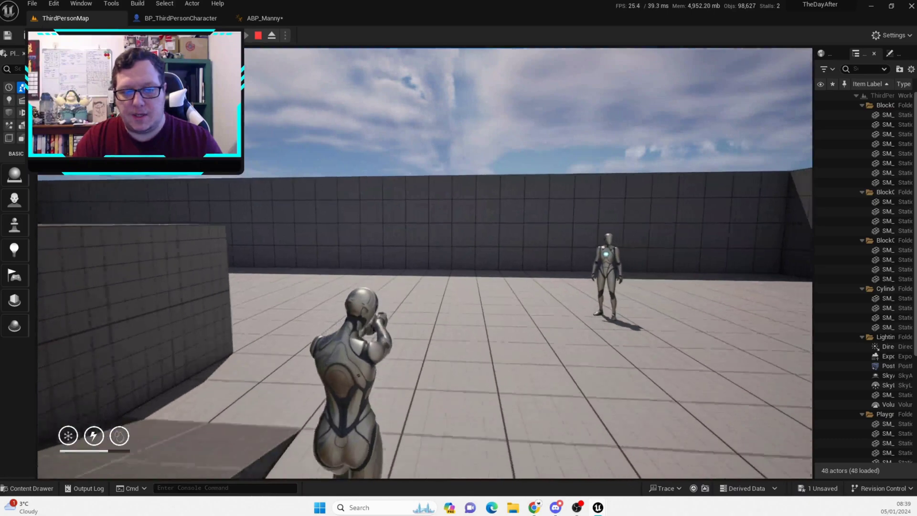
key(s)
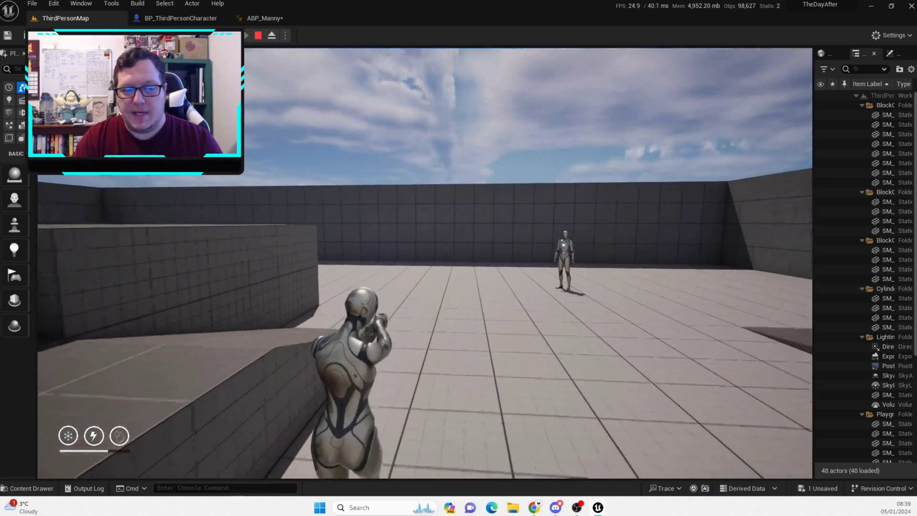
key(s)
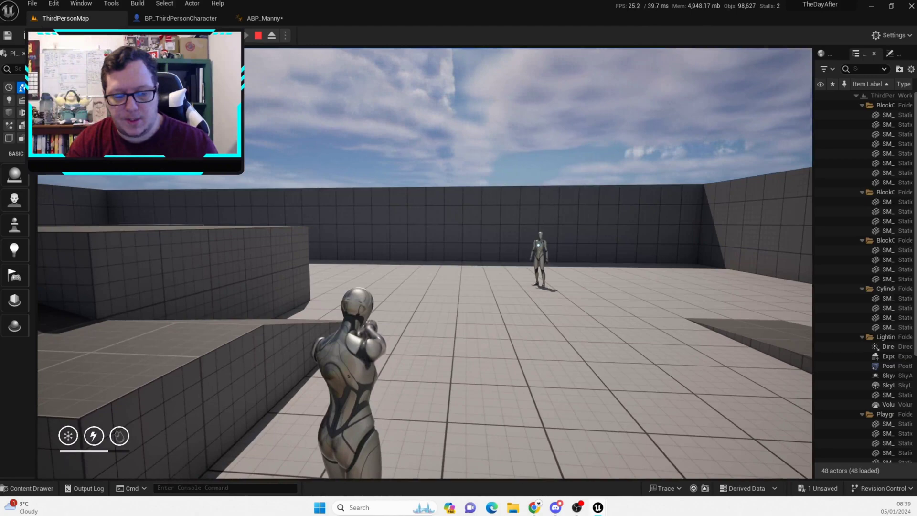
Run and crouch-walk the character in the rifle stance to check both lower-body blends.
key(w)
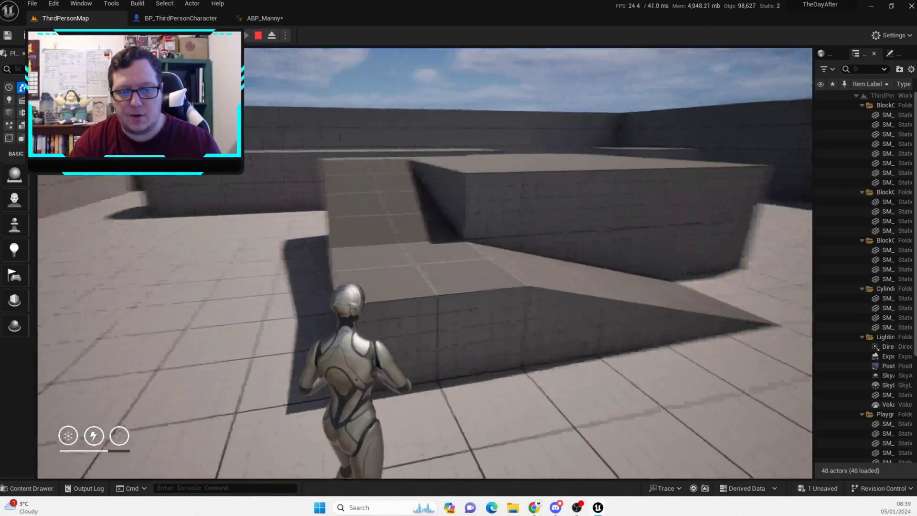
key(e)
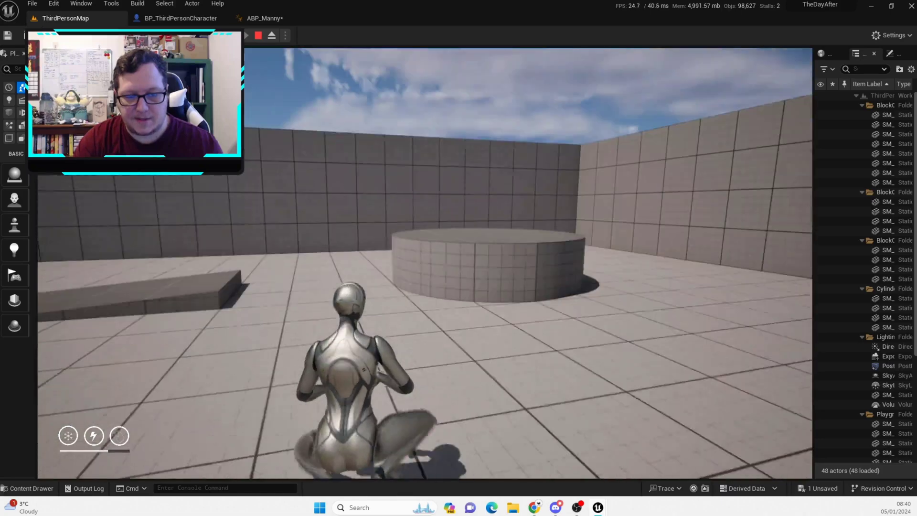
key(w)
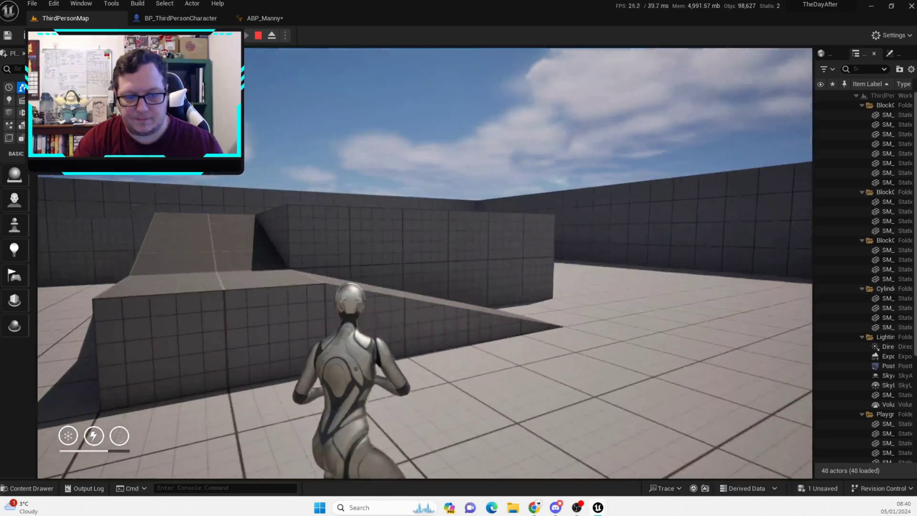
key(w)
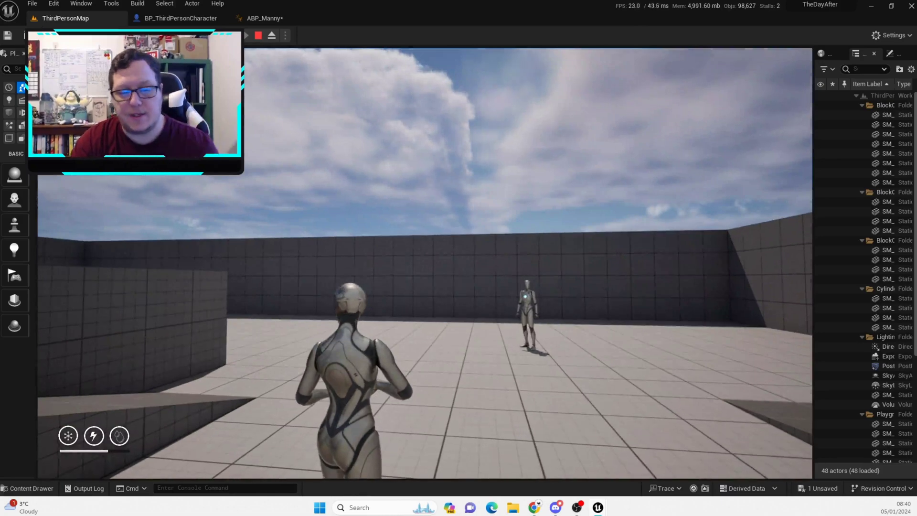
Run the character over the ramps and jump in the rifle stance, turning the view to check the aim offset.
key(w)
key(w)
key(space)
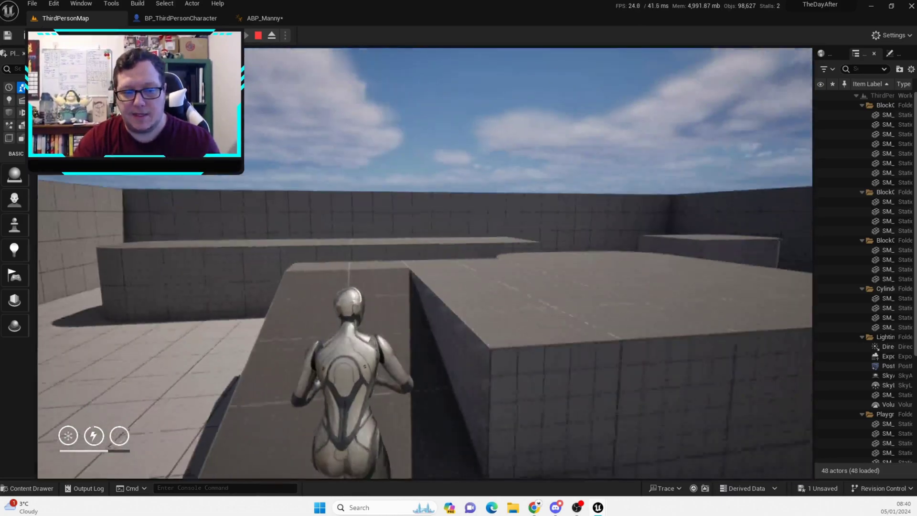
key(w)
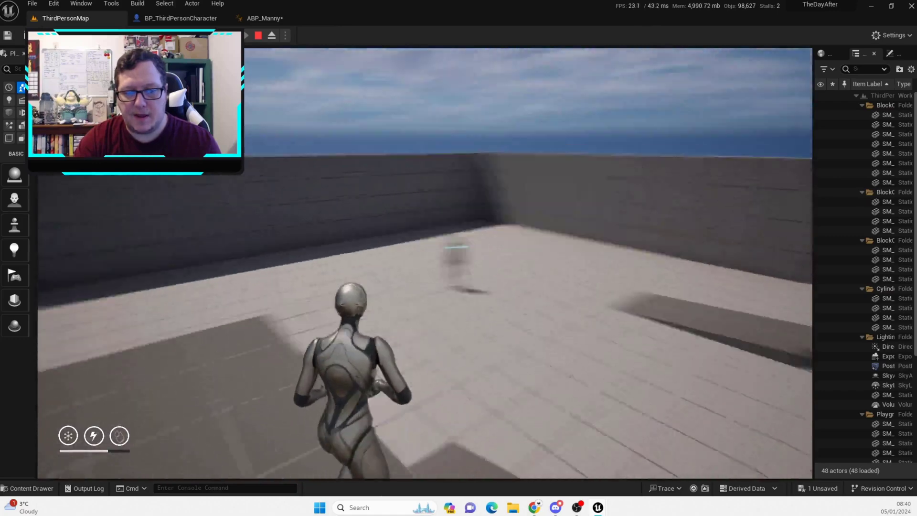
key(w)
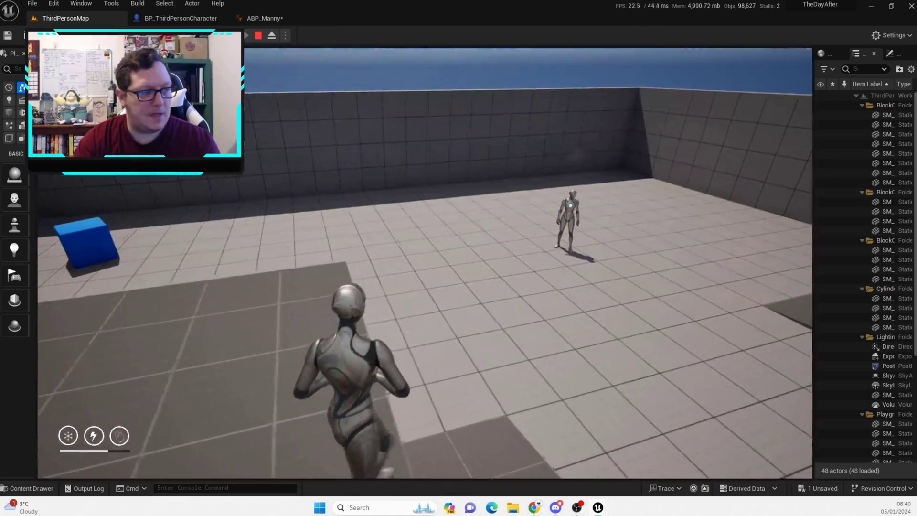
key(w)
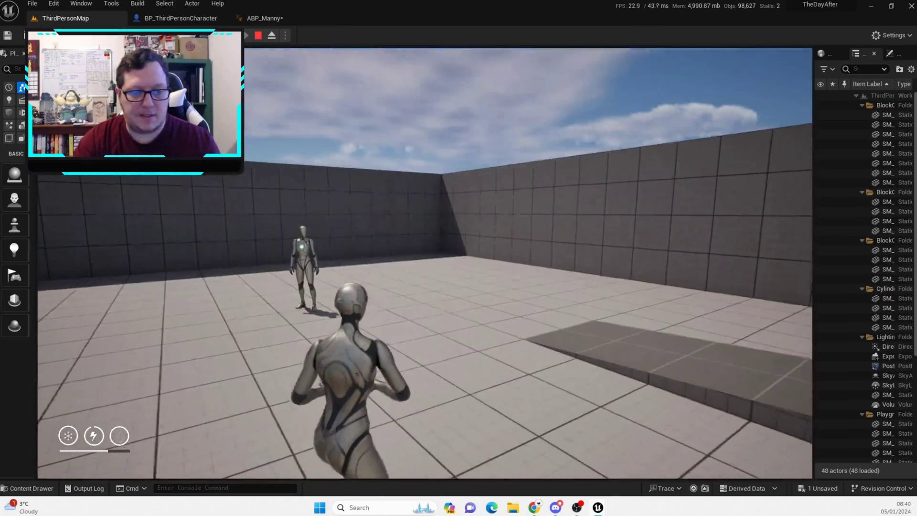
Bring up the Client 2 preview window and place it beside the main view so both characters can be seen.
key(Escape)
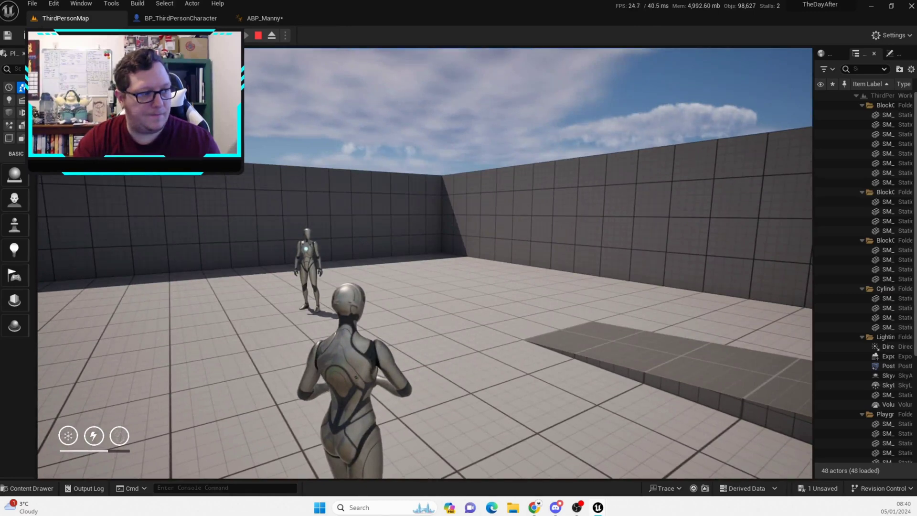
key(alt+Tab)
drag(142, 138, 231, 236)
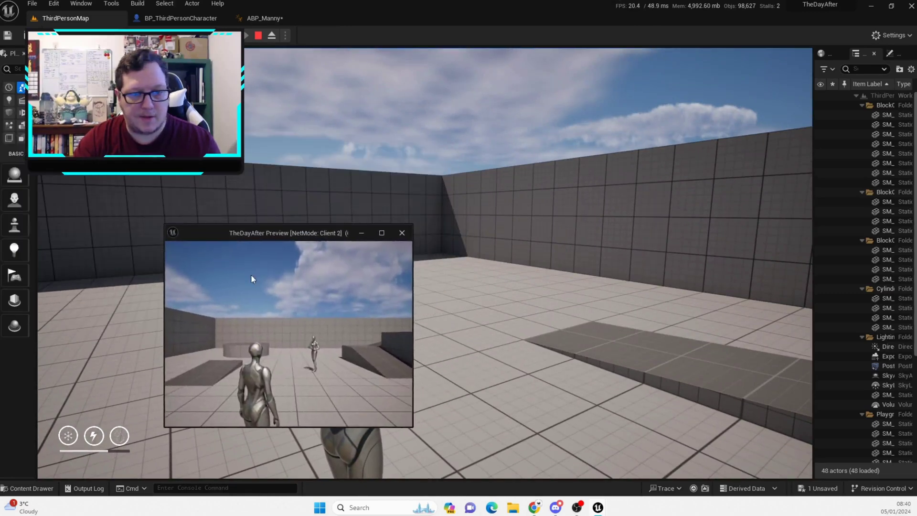
click(290, 334)
key(w)
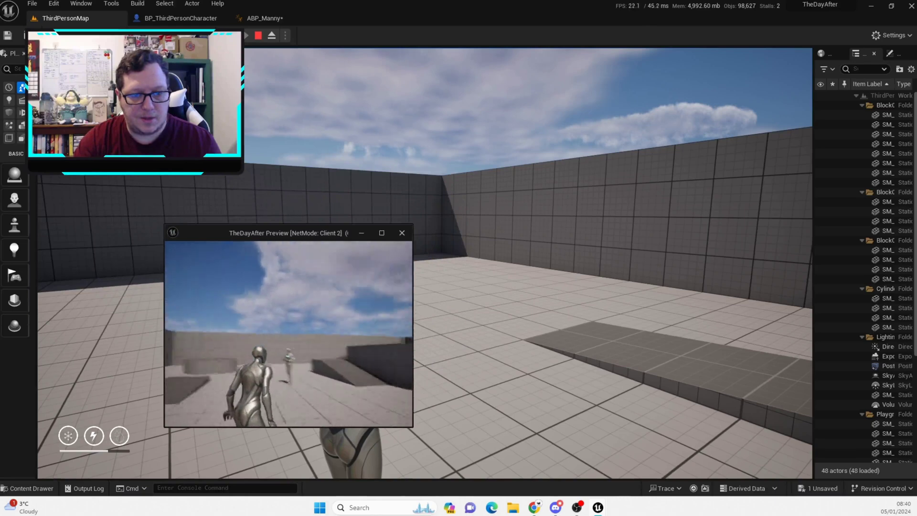
key(alt+space)
key(Escape)
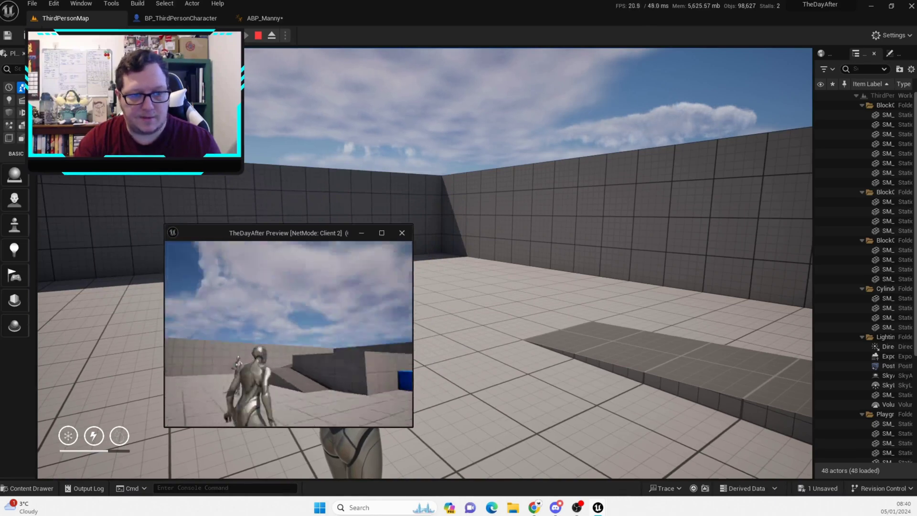
key(alt+Tab)
key(alt+Tab)
drag(282, 233, 633, 218)
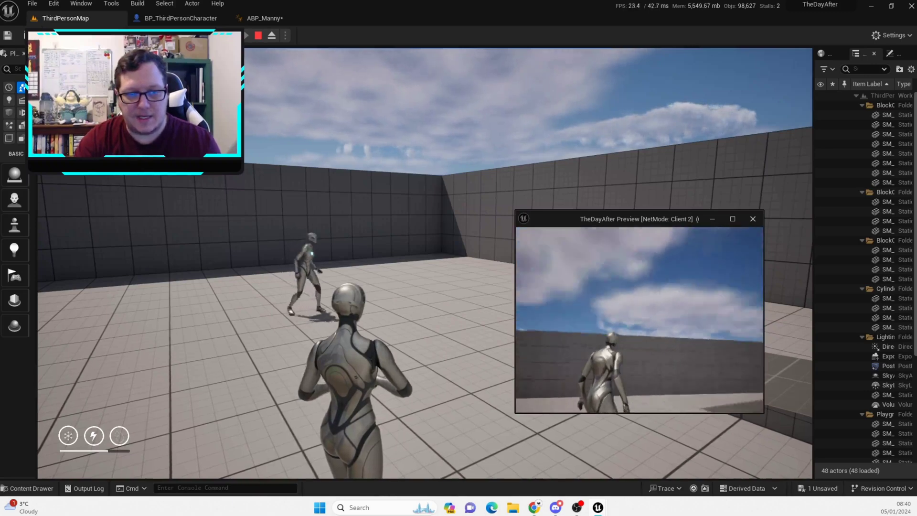
Crouch and stand up the Client 2 character and try its pistol stance to check how it replicates.
key(c)
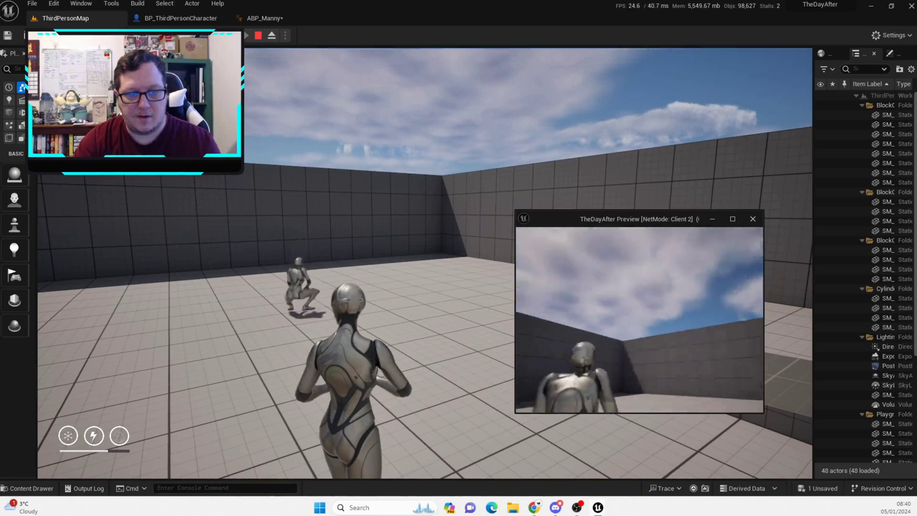
key(c)
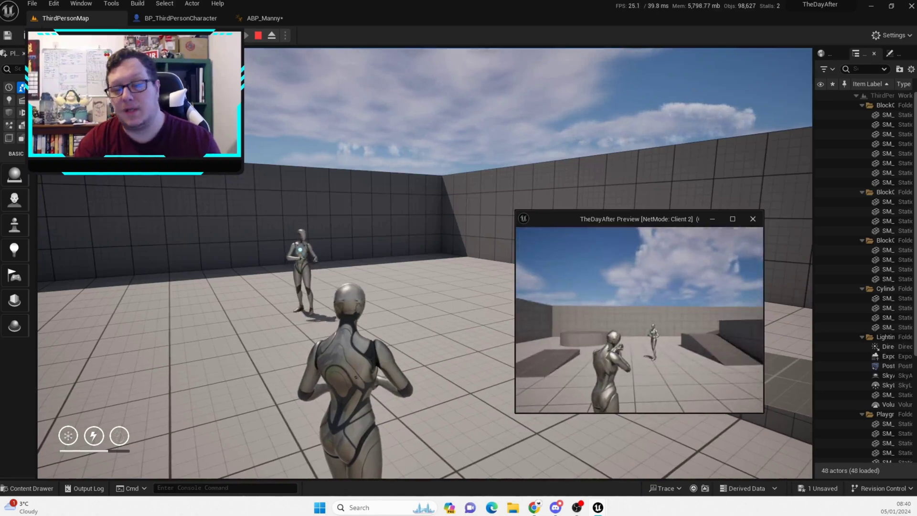
click(639, 320)
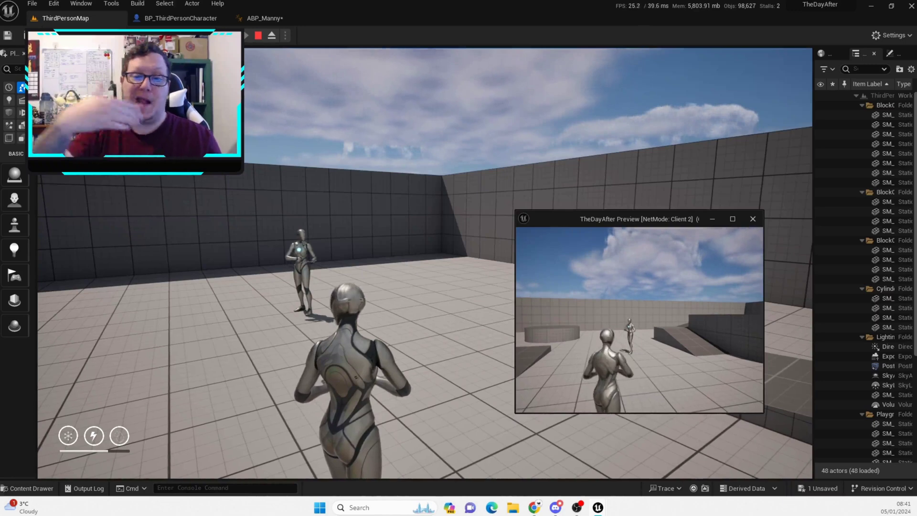
Run the Client 2 character around the level to check its replicated movement in the main view, and end the play session.
key(w)
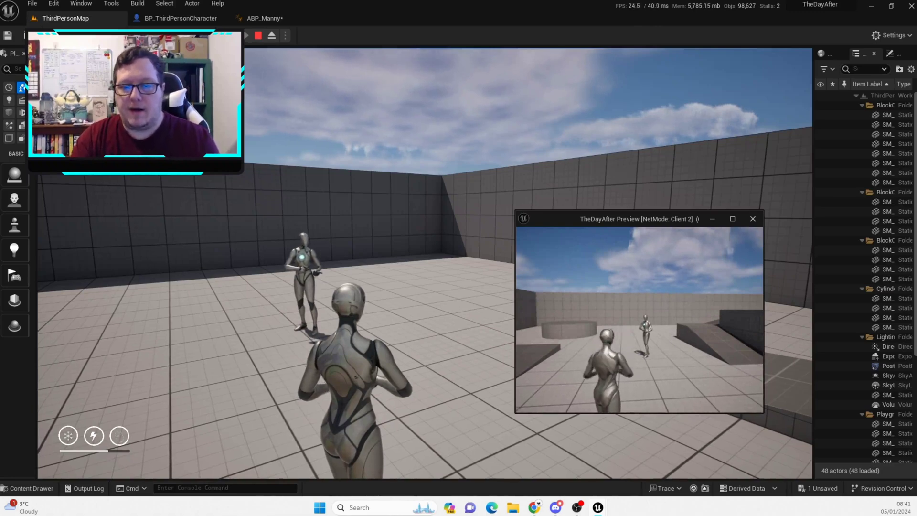
key(w)
key(w)
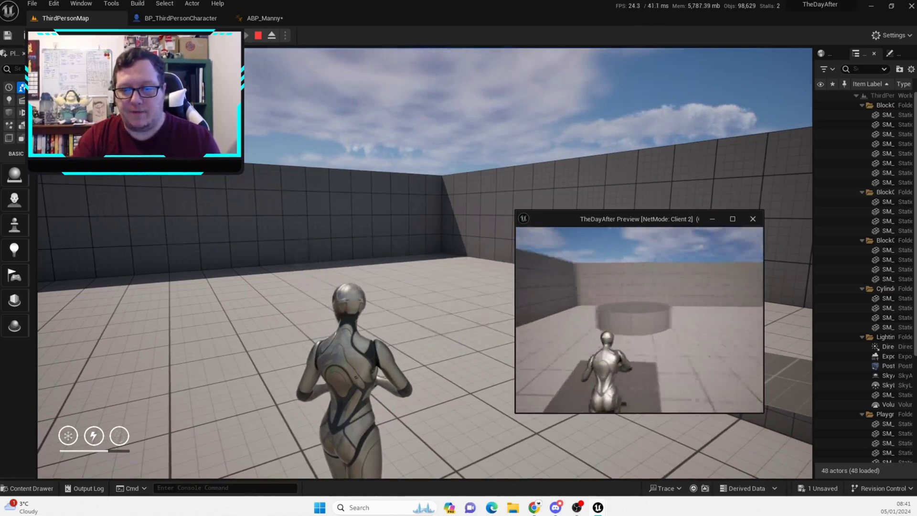
key(w)
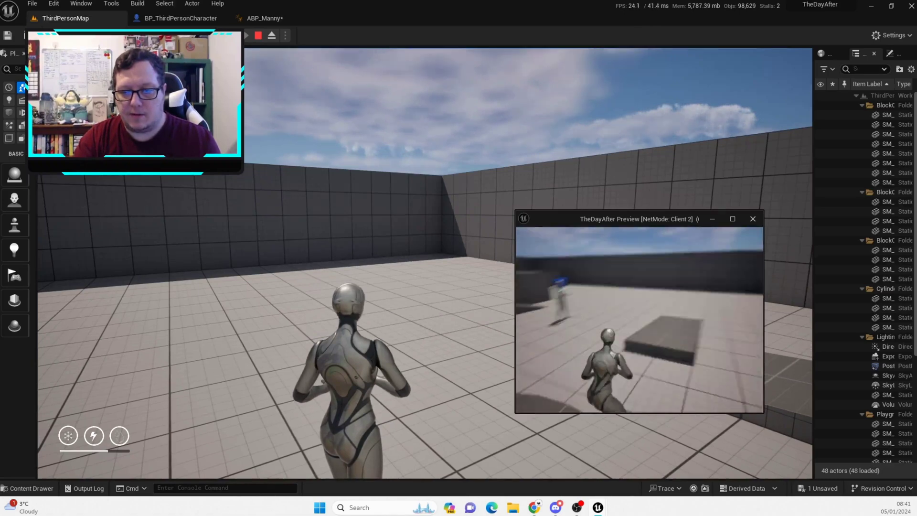
key(w)
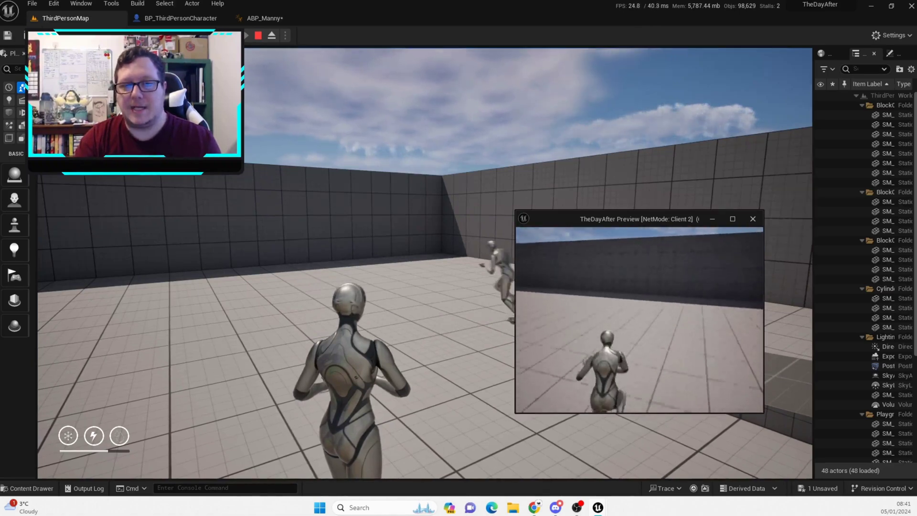
key(w)
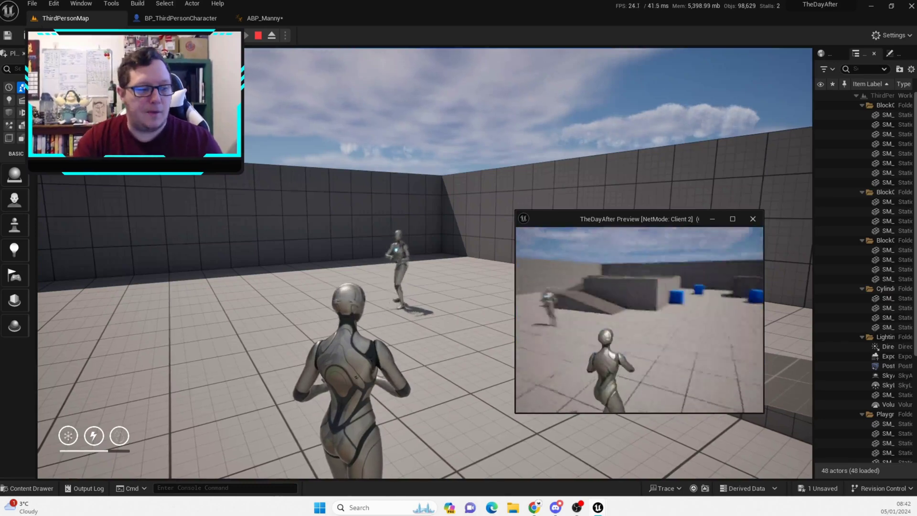
key(Escape)
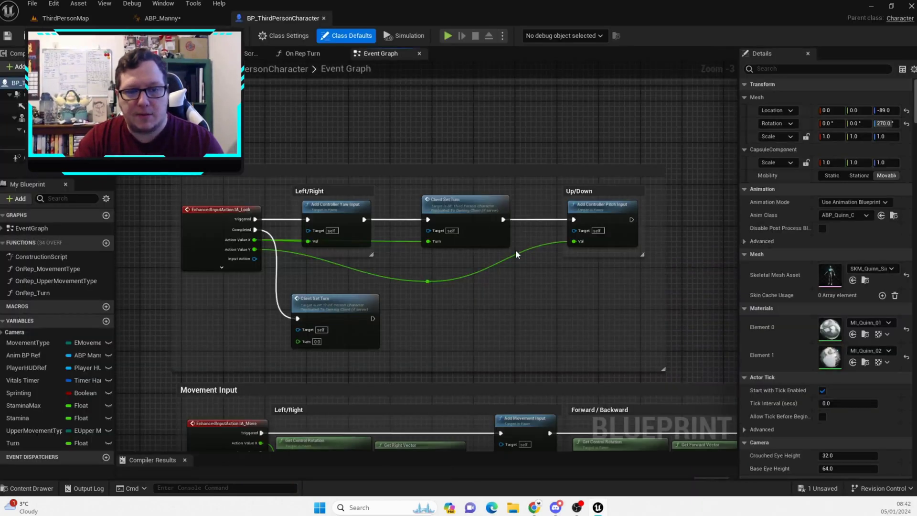
Switch to ABP_Manny and locate the turn logic in its Event Graph.
right_drag(504, 310, 535, 316)
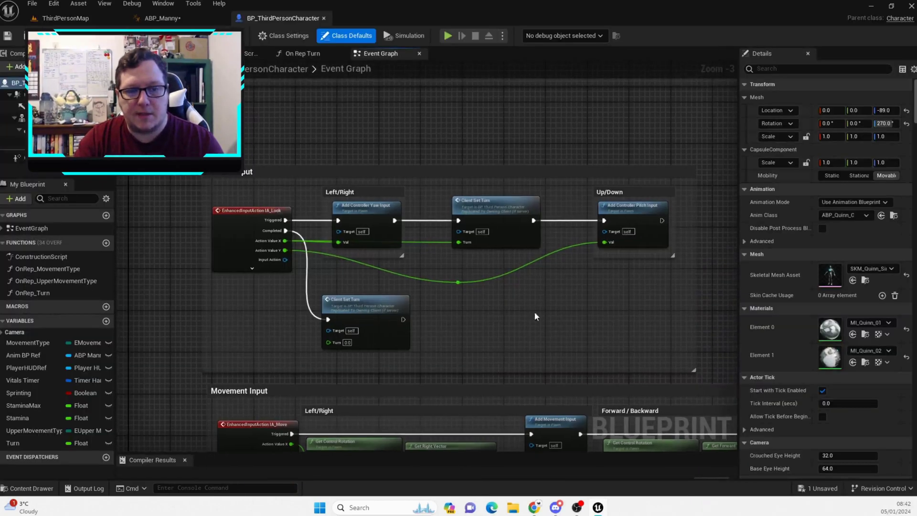
click(157, 18)
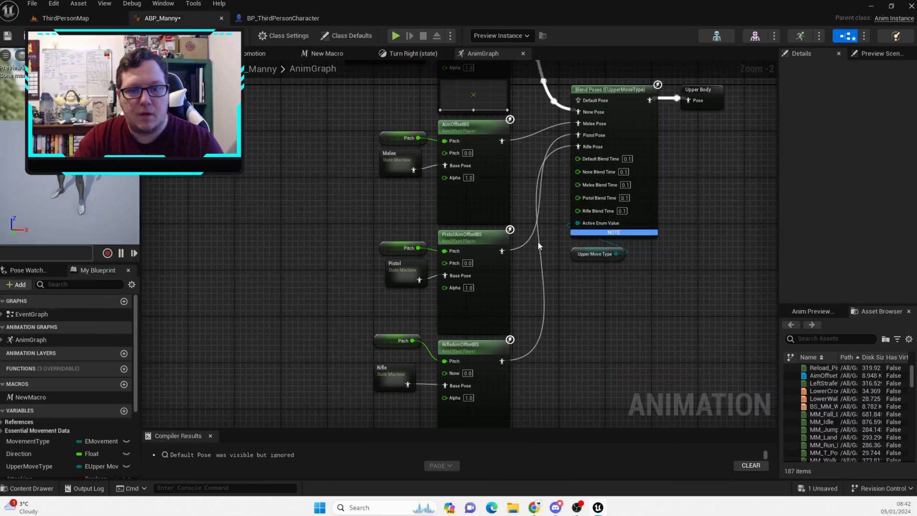
right_drag(538, 242, 442, 327)
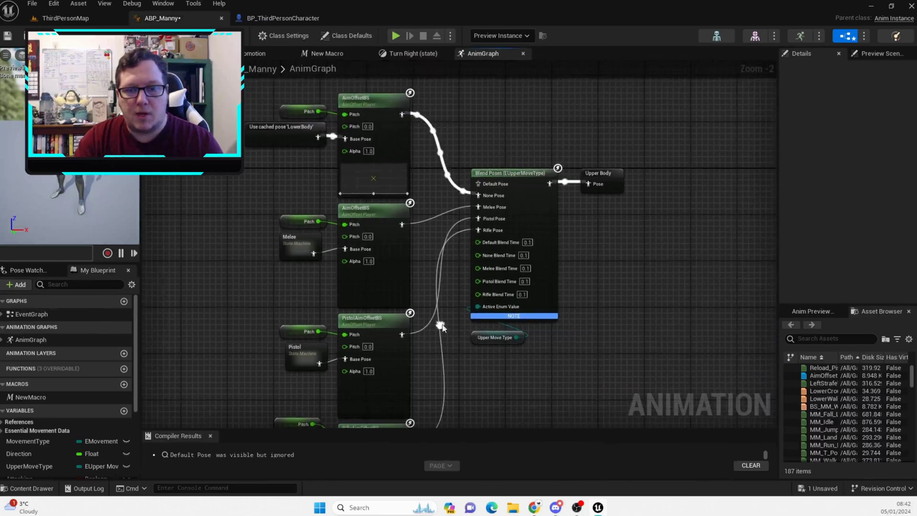
click(417, 56)
click(508, 54)
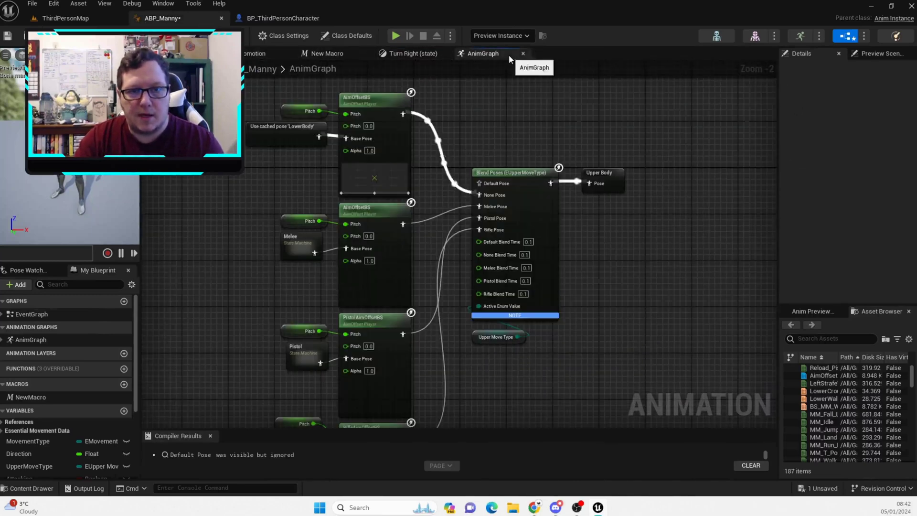
click(176, 54)
right_drag(554, 321, 432, 201)
scroll(498, 263, down, 1)
right_drag(498, 264, 486, 199)
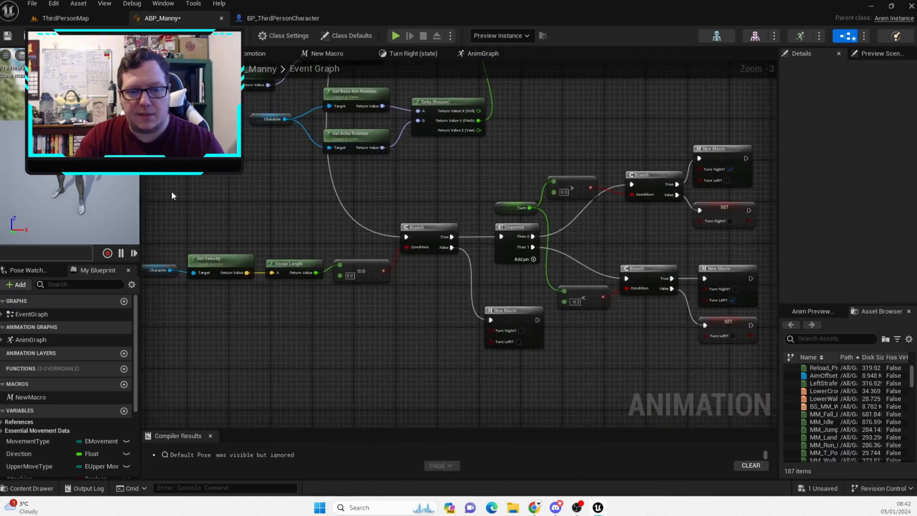
Examine the velocity check, Sequence, Branch and New Macro nodes that drive the left and right turns.
drag(191, 151, 685, 386)
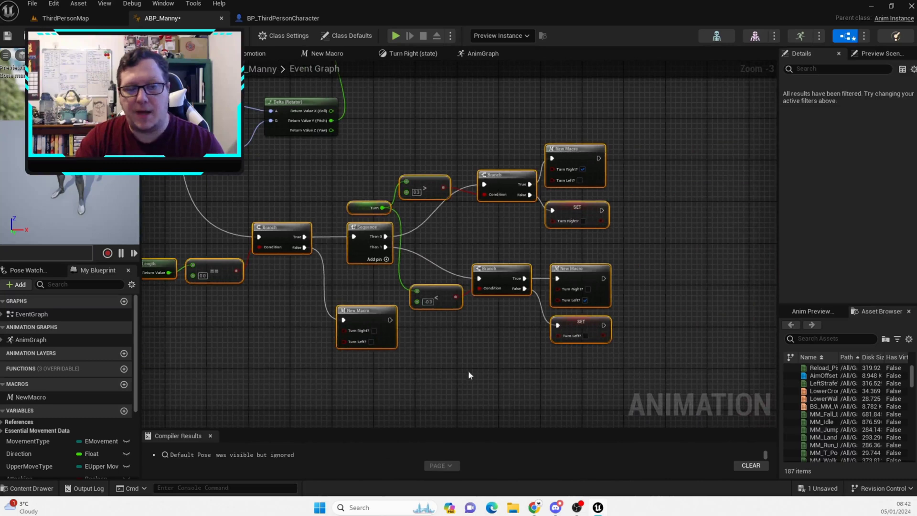
right_drag(572, 355, 648, 349)
right_drag(371, 373, 452, 358)
click(356, 169)
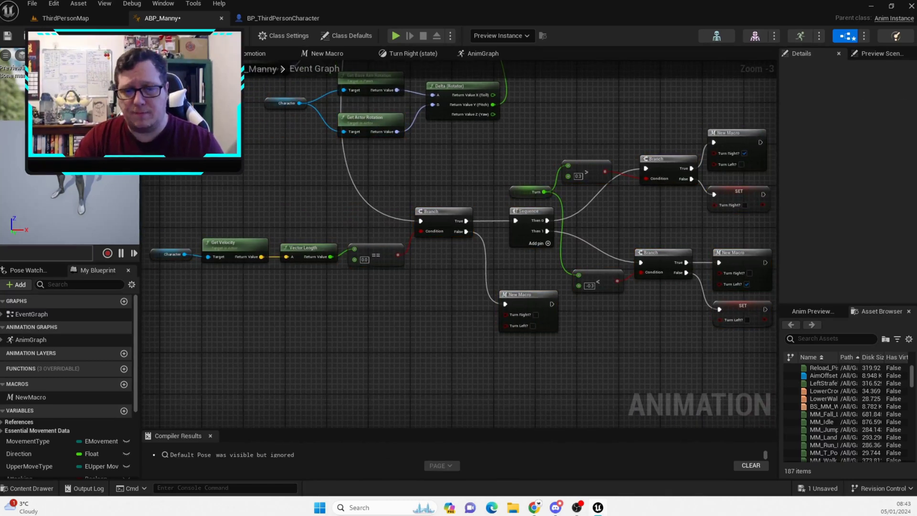
scroll(277, 193, down, 1)
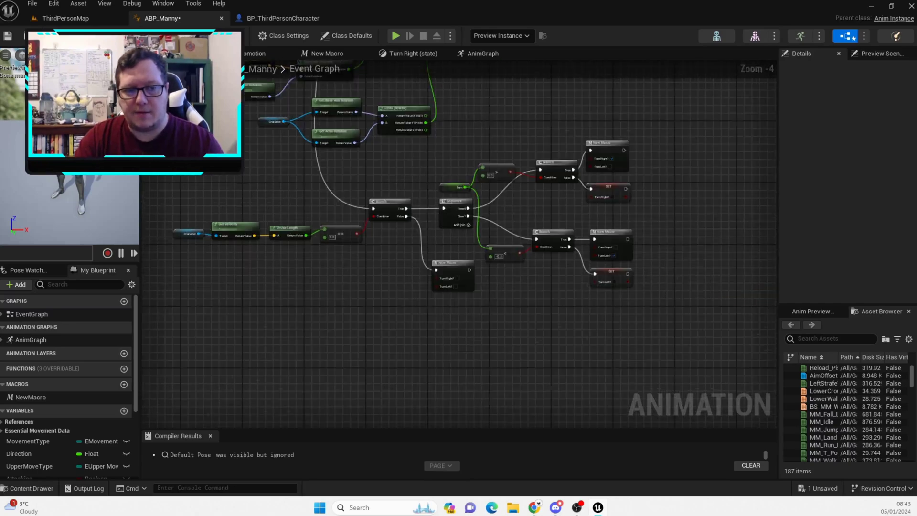
drag(163, 152, 735, 322)
right_drag(569, 325, 628, 350)
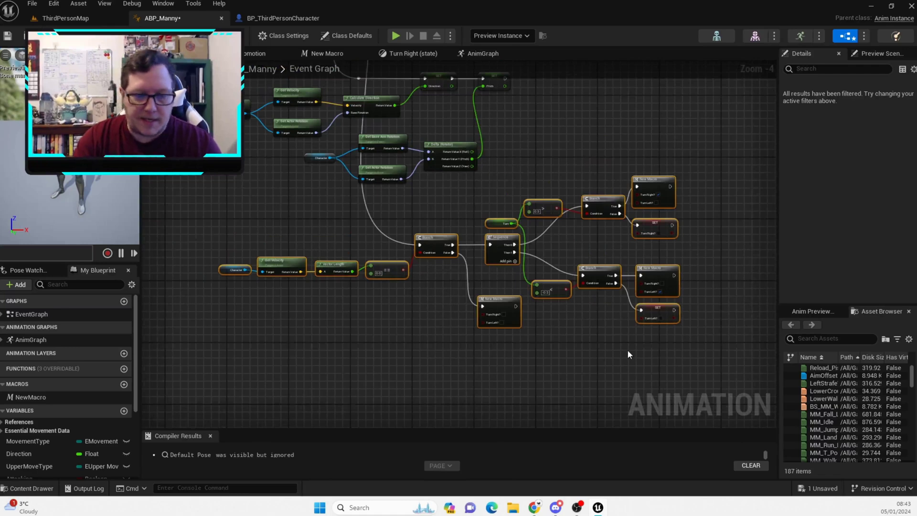
drag(202, 188, 704, 376)
right_drag(514, 358, 569, 371)
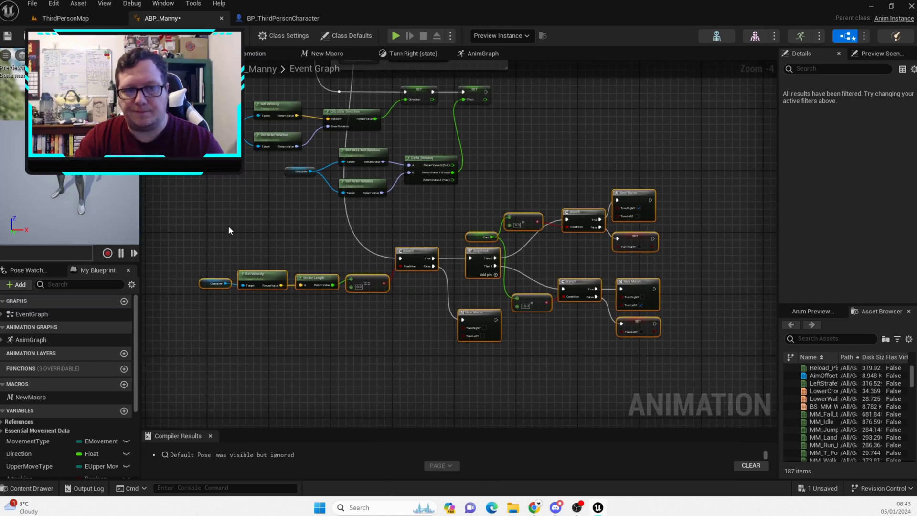
drag(188, 213, 722, 358)
Inspect the Turn variable feeding the 0.3 and -0.3 comparisons and find the turn entries in ABP_Manny's variable list.
scroll(488, 241, up, 4)
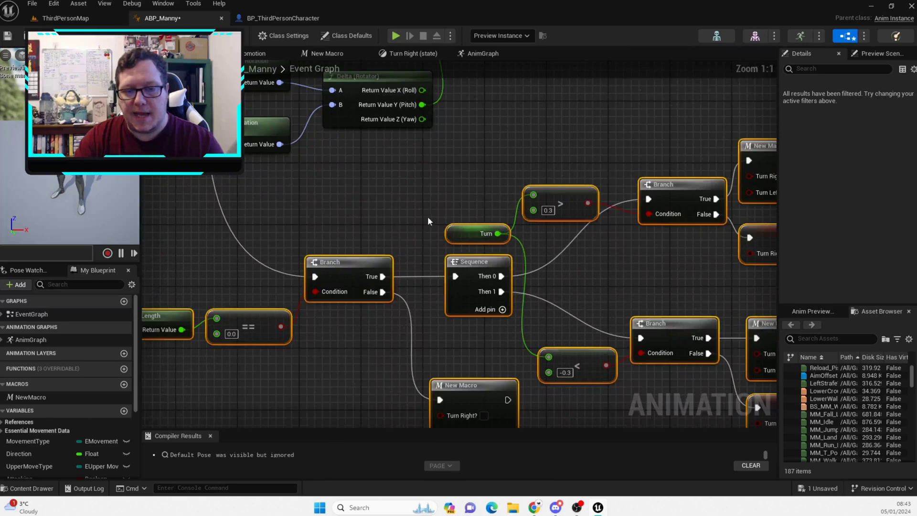
drag(428, 217, 517, 249)
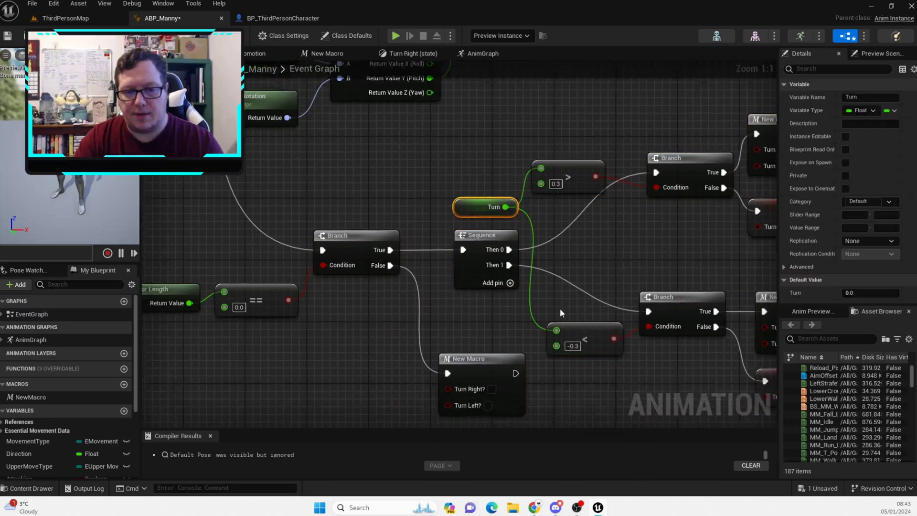
scroll(560, 308, down, 2)
scroll(566, 311, down, 1)
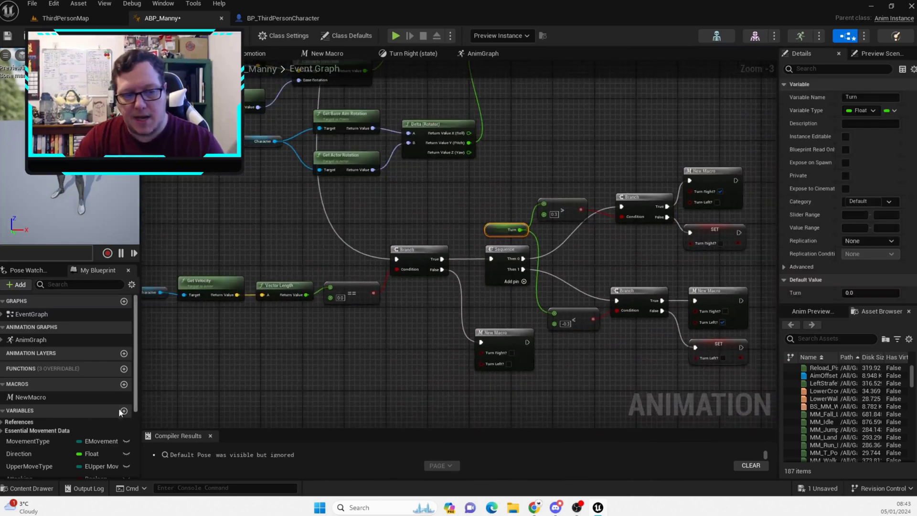
scroll(115, 405, down, 5)
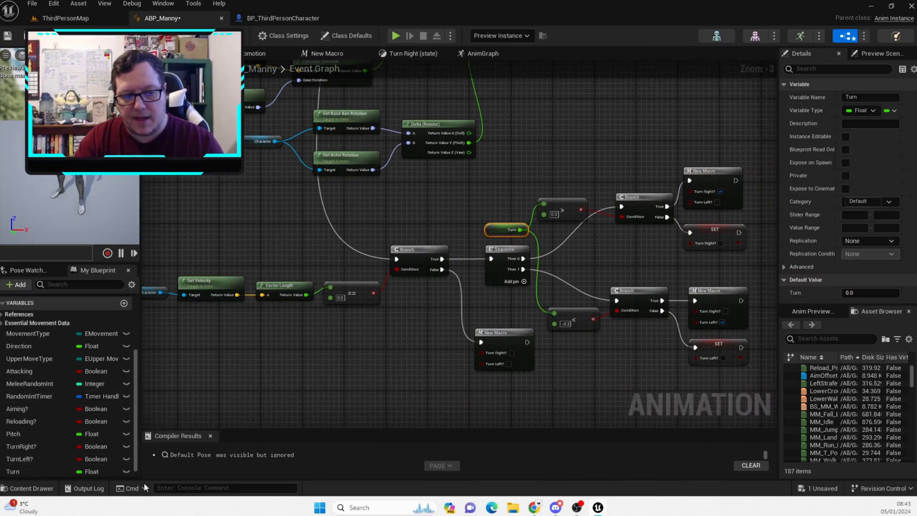
Review BP_ThirdPersonCharacter's camera input, from IA_Look through Add Controller Yaw Input to the Client Set Turn call.
click(286, 18)
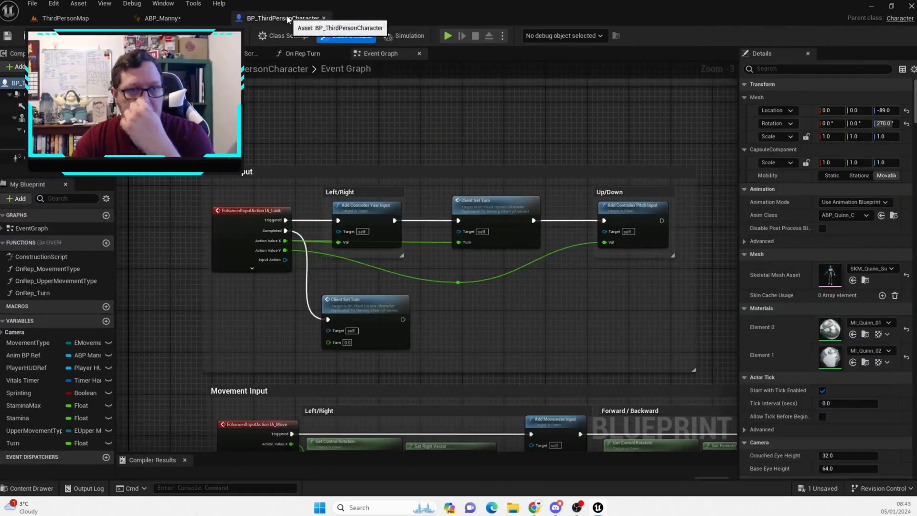
scroll(420, 300, up, 3)
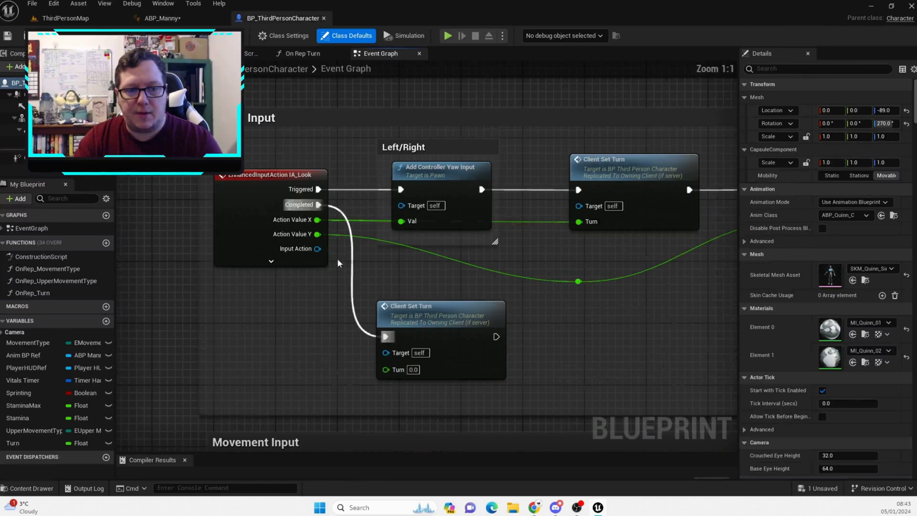
drag(210, 140, 541, 289)
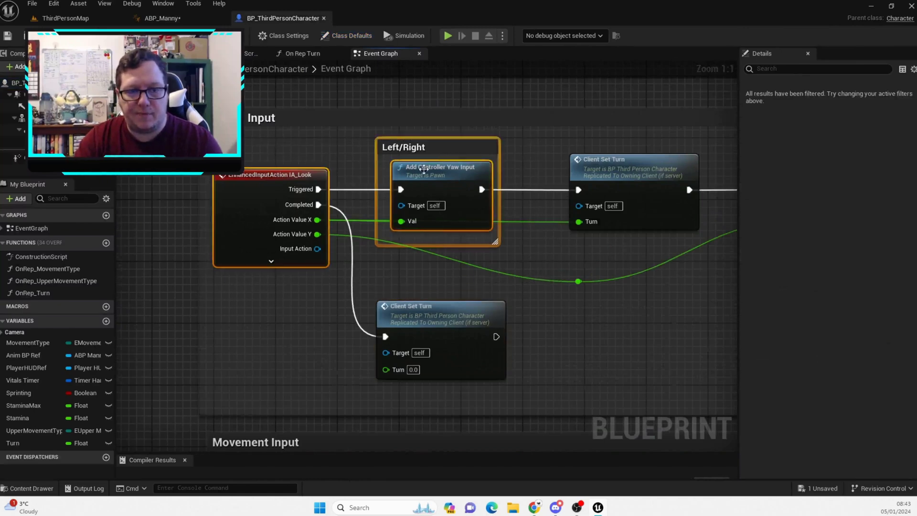
drag(327, 132, 543, 250)
right_drag(586, 265, 479, 284)
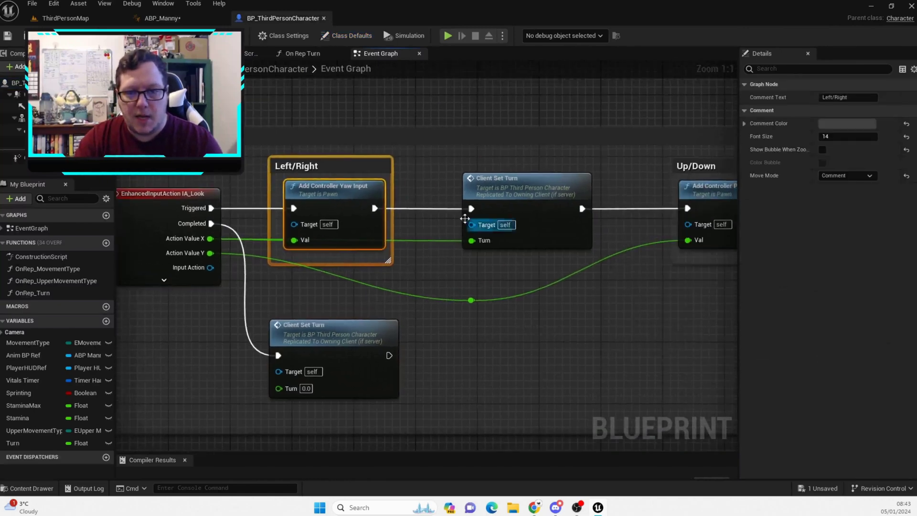
drag(435, 168, 615, 275)
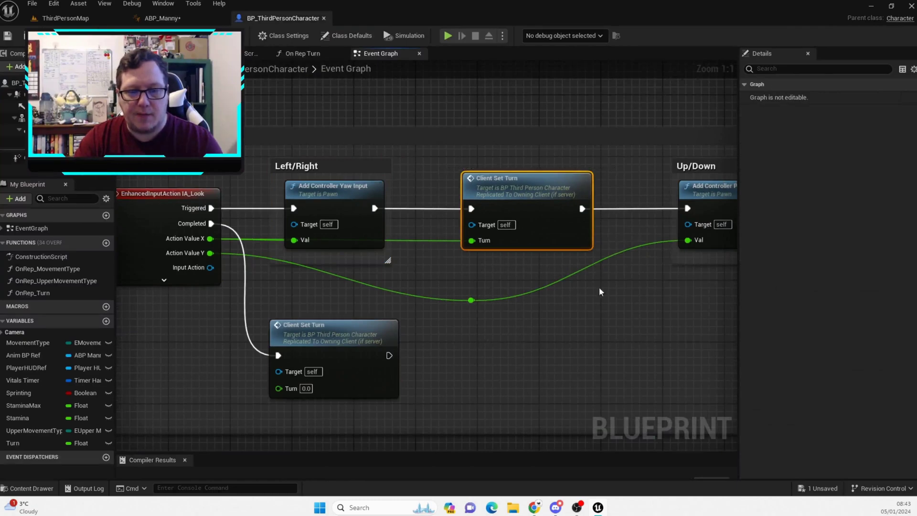
scroll(525, 212, down, 5)
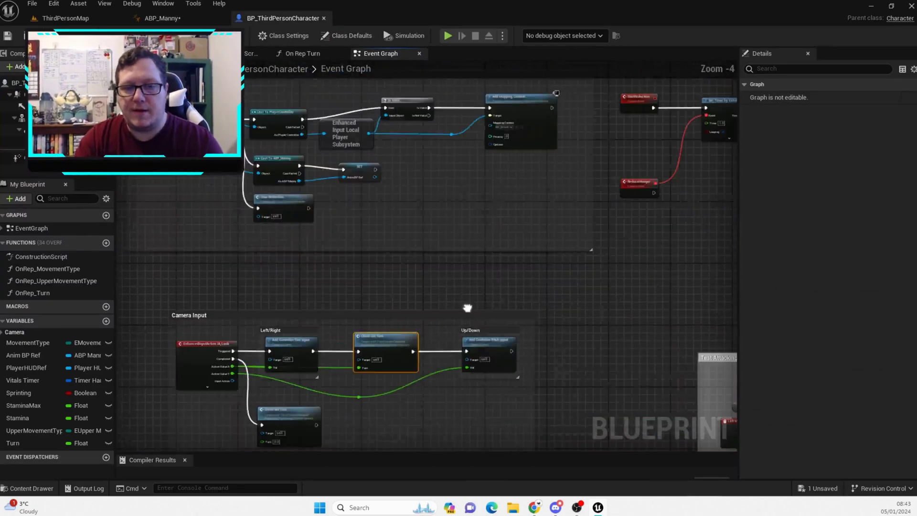
Find the Client Set Turn and ServerSetTurn events and compare them with the neighbouring SetMovementSpeed and SetMovementType groups.
right_drag(480, 197, 567, 426)
right_drag(578, 261, 683, 464)
scroll(449, 325, up, 3)
right_drag(287, 242, 197, 239)
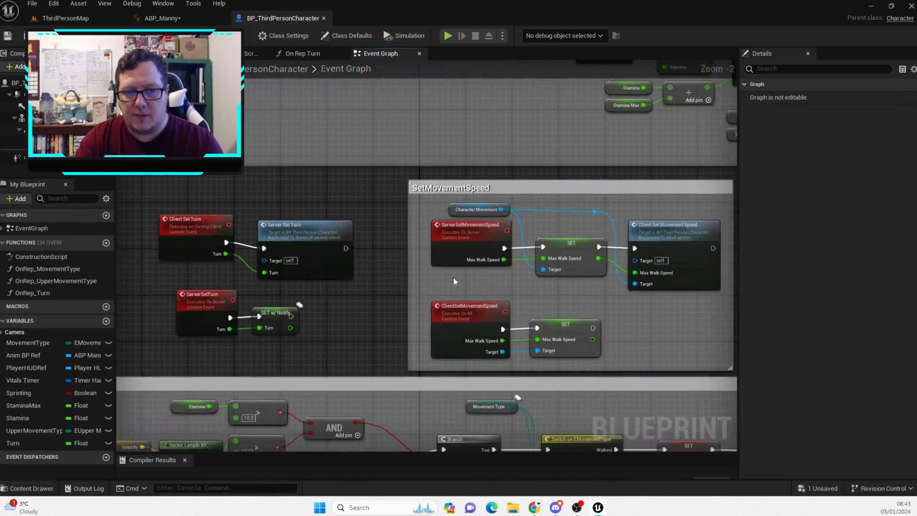
right_drag(511, 281, 428, 287)
drag(339, 204, 623, 377)
right_drag(623, 377, 410, 357)
drag(450, 220, 667, 352)
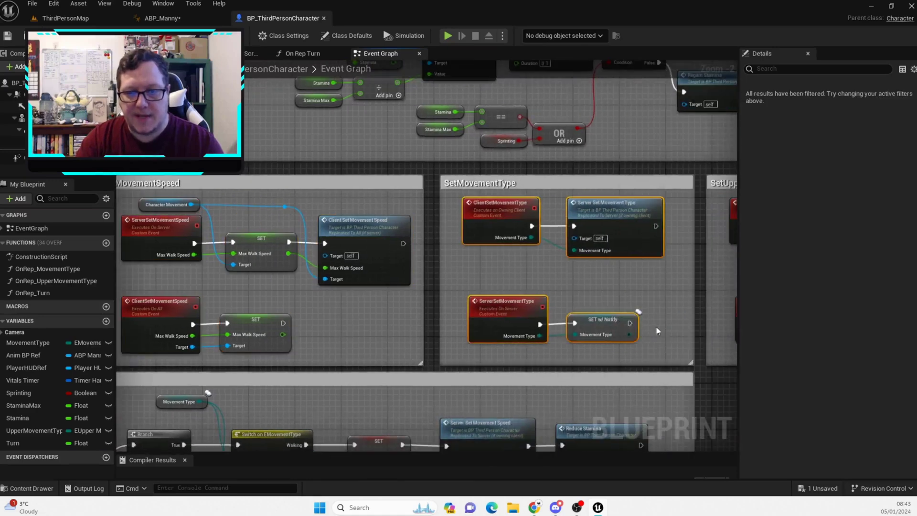
drag(575, 292, 641, 350)
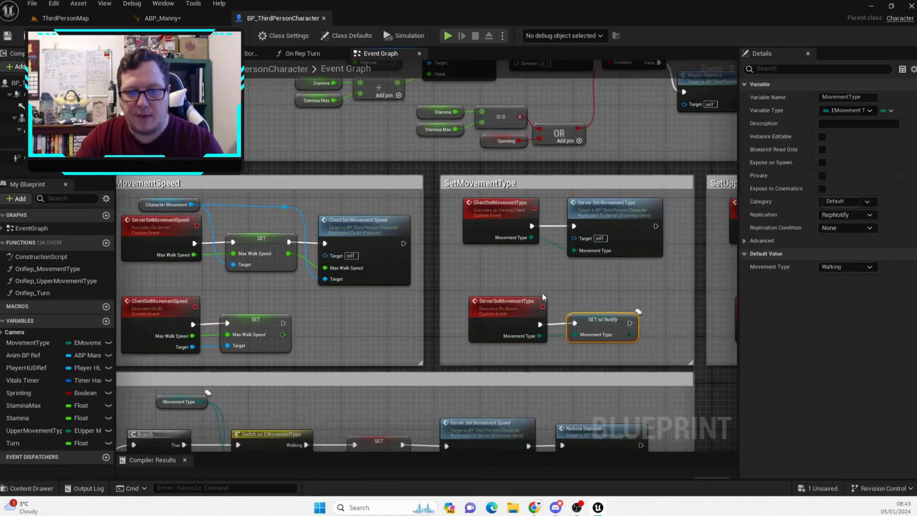
click(437, 252)
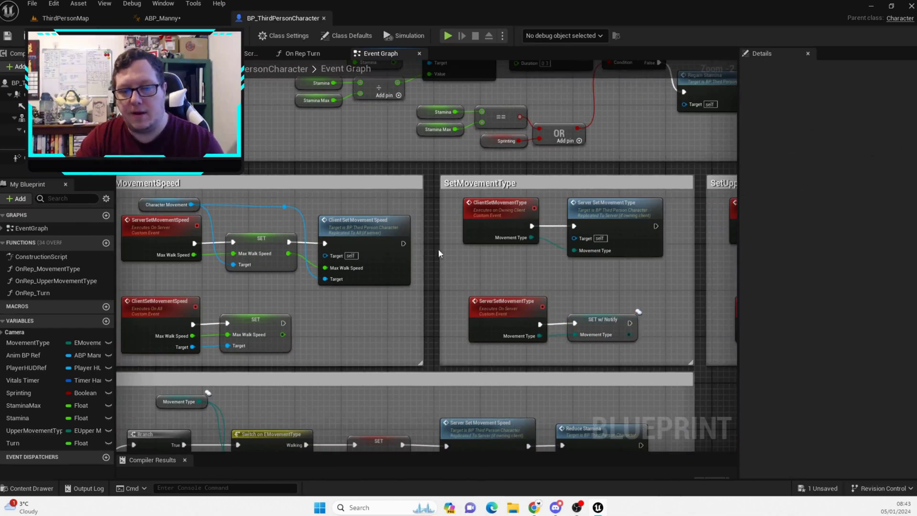
Inspect ServerSetTurn's Turn setter and the On Rep Turn function that passes the value to Anim BP Ref.
right_drag(367, 256, 715, 277)
scroll(502, 328, up, 2)
click(506, 330)
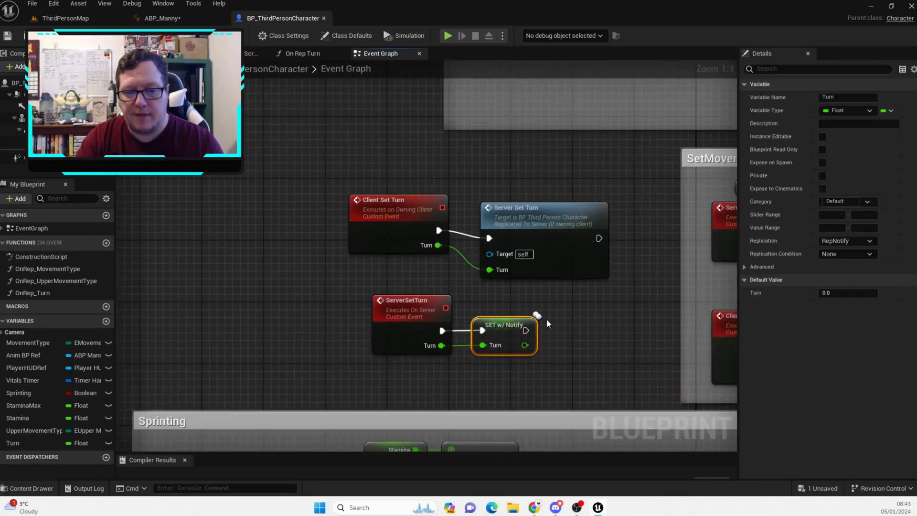
double_click(520, 326)
click(367, 287)
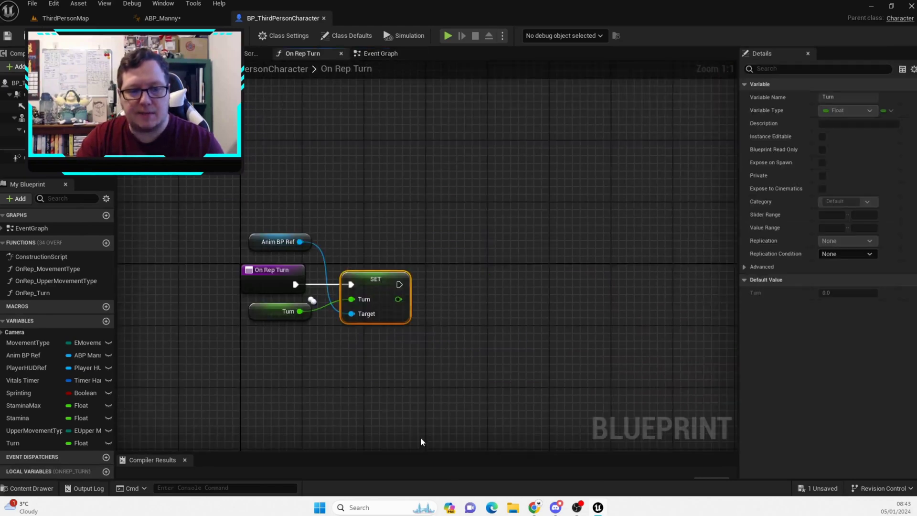
drag(222, 215, 367, 259)
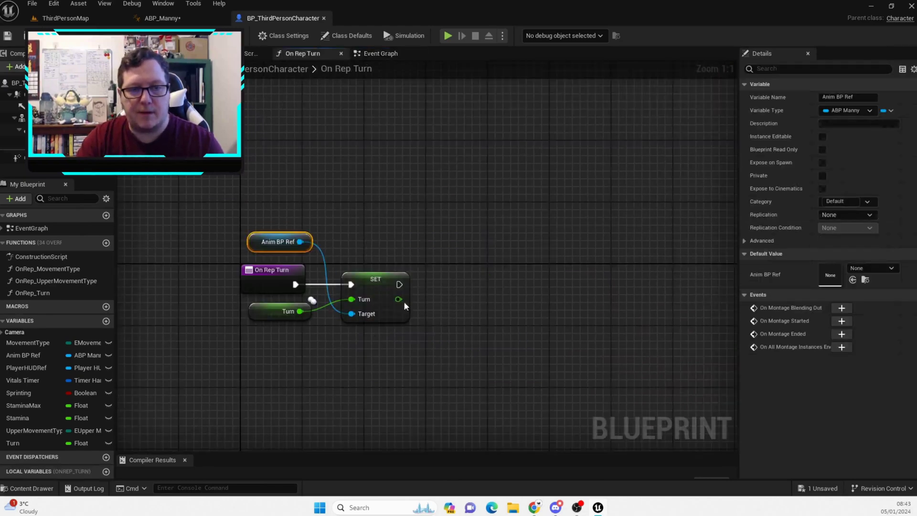
Enclose the Client Set Turn, Server Set Turn call and ServerSetTurn nodes in the Event Graph in a comment box titled SetTurn.
click(381, 53)
drag(272, 129, 605, 379)
right_click(543, 241)
click(595, 444)
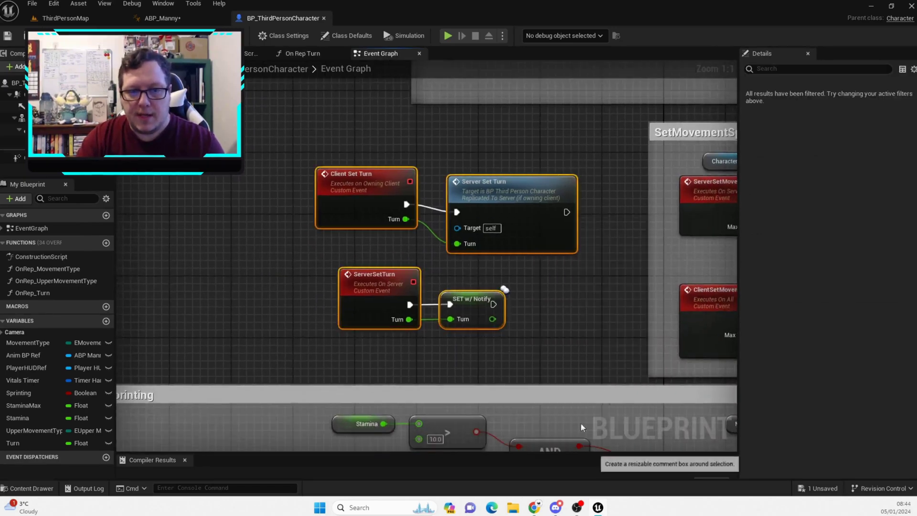
text(Tu)
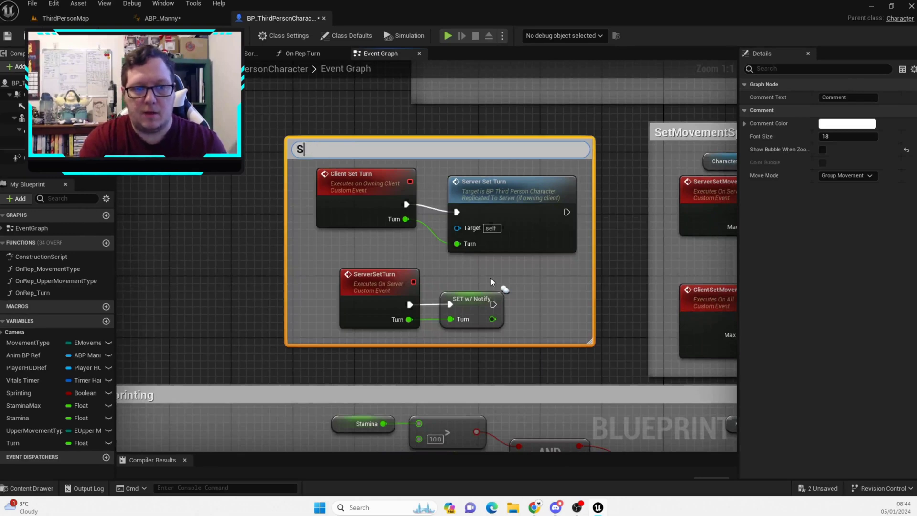
text(rn#)
key(Return)
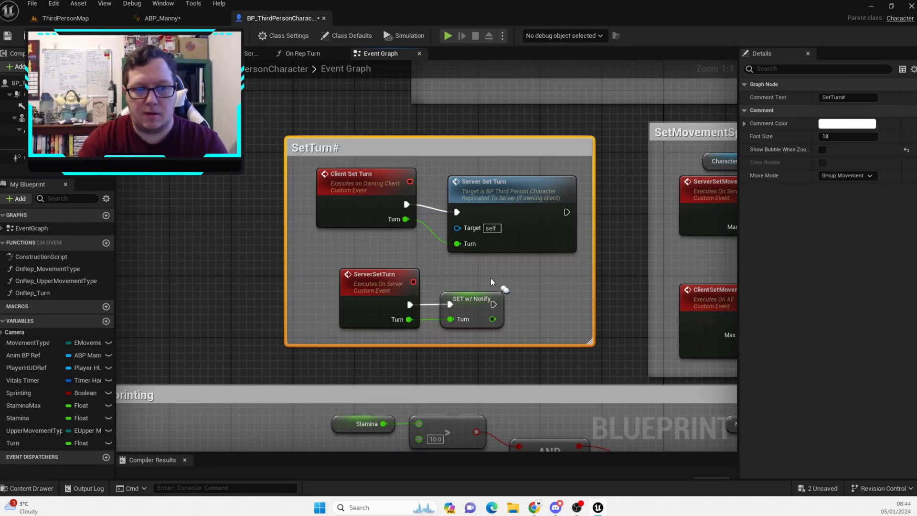
double_click(363, 152)
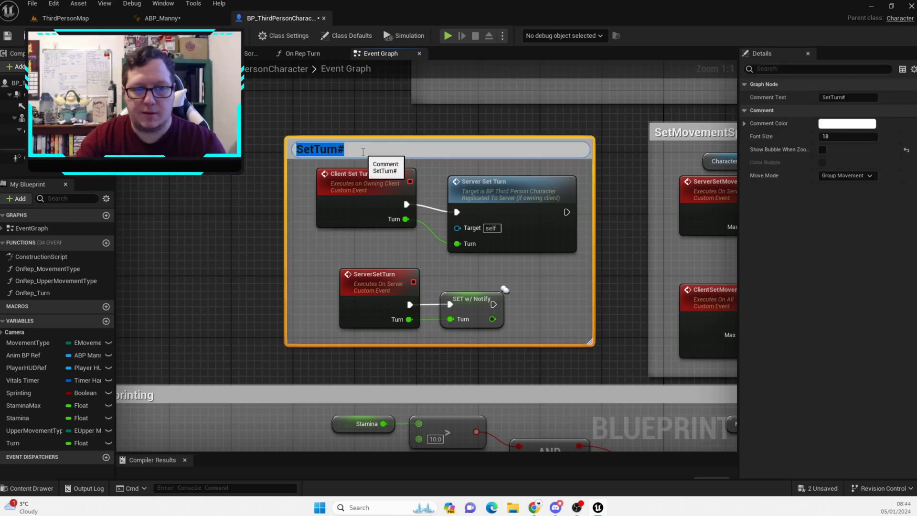
click(363, 152)
key(Return)
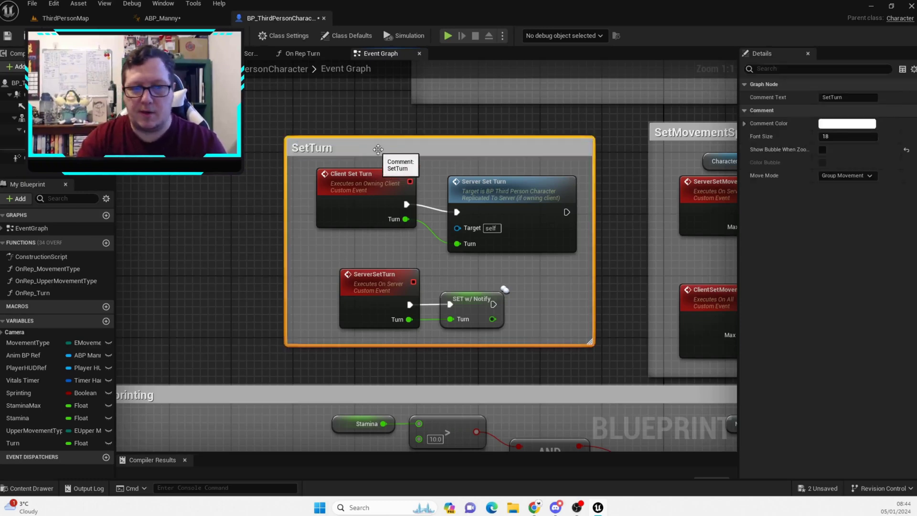
Move the SetTurn comment group next to the SetMovementSpeed group, above the sprinting section.
drag(408, 156, 454, 141)
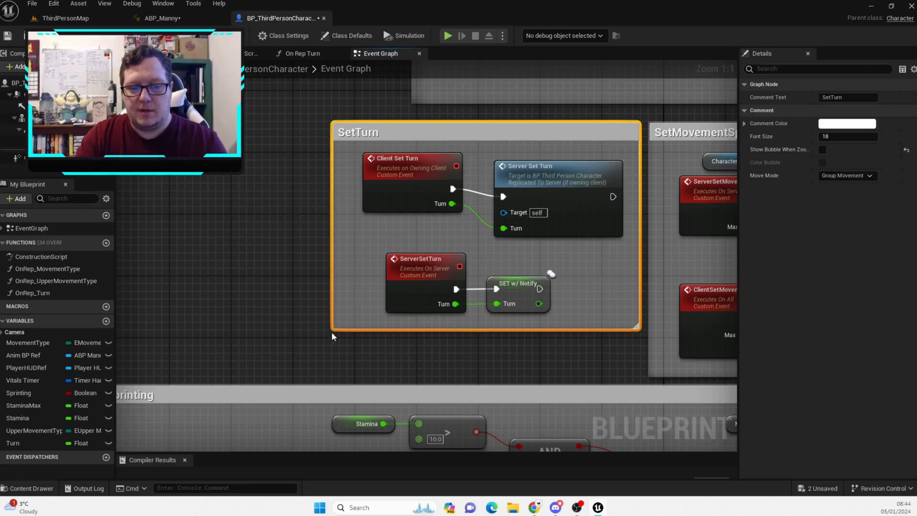
drag(333, 337, 297, 377)
scroll(459, 375, down, 3)
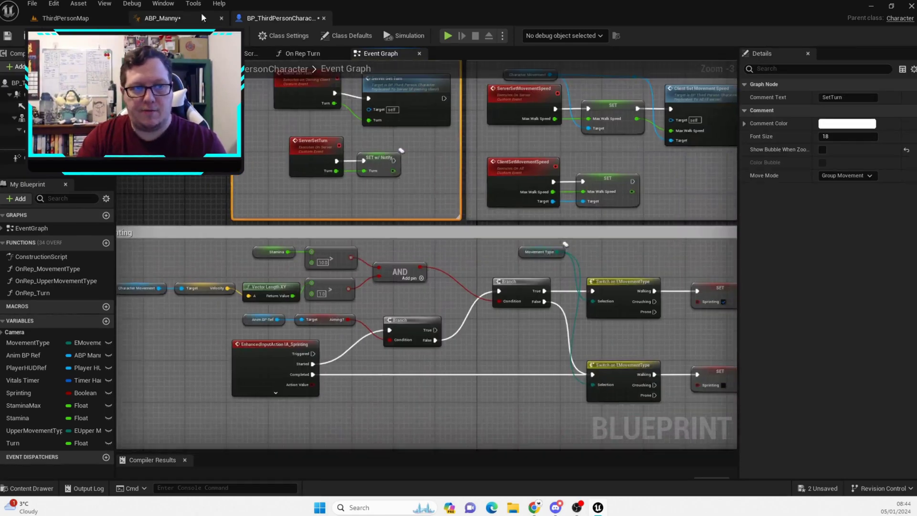
Review ABP_Manny's Turn comparison branches in the Event Graph and the Turn Right and TurnLeft states in the Locomotion state machine.
click(163, 19)
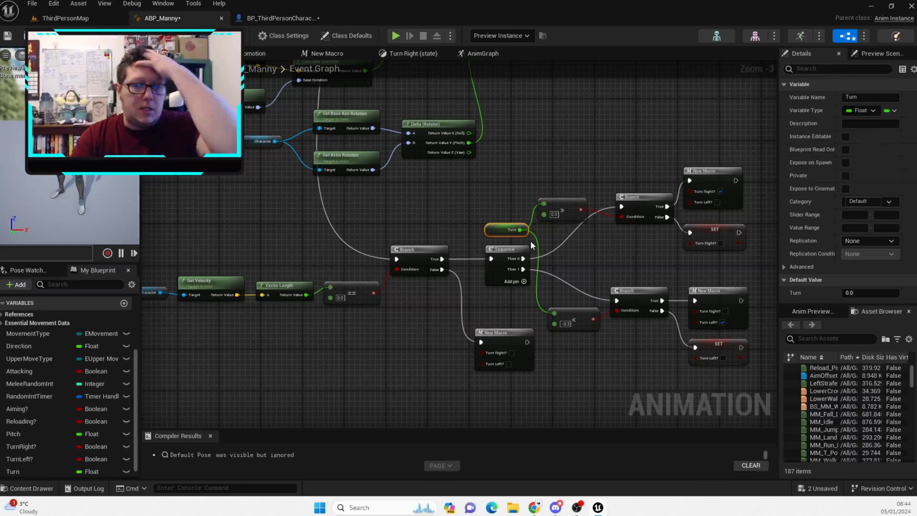
right_drag(618, 305, 588, 288)
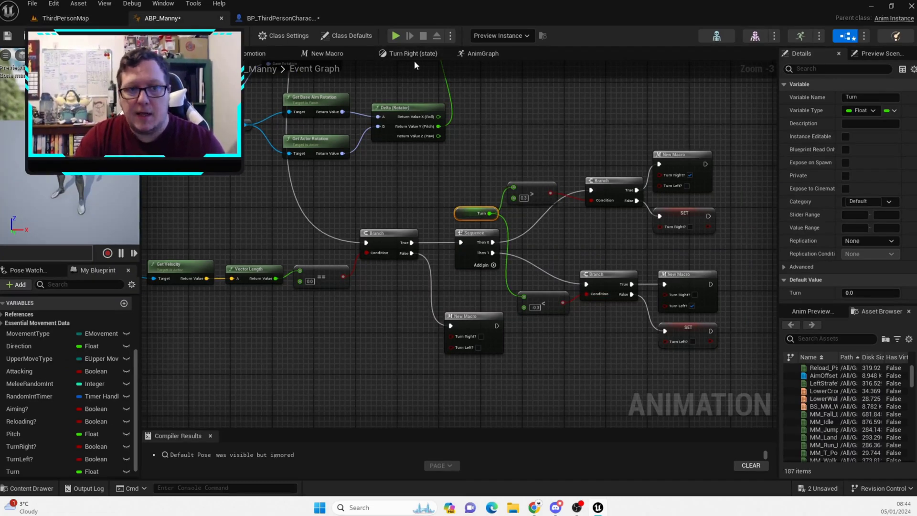
click(346, 51)
click(352, 53)
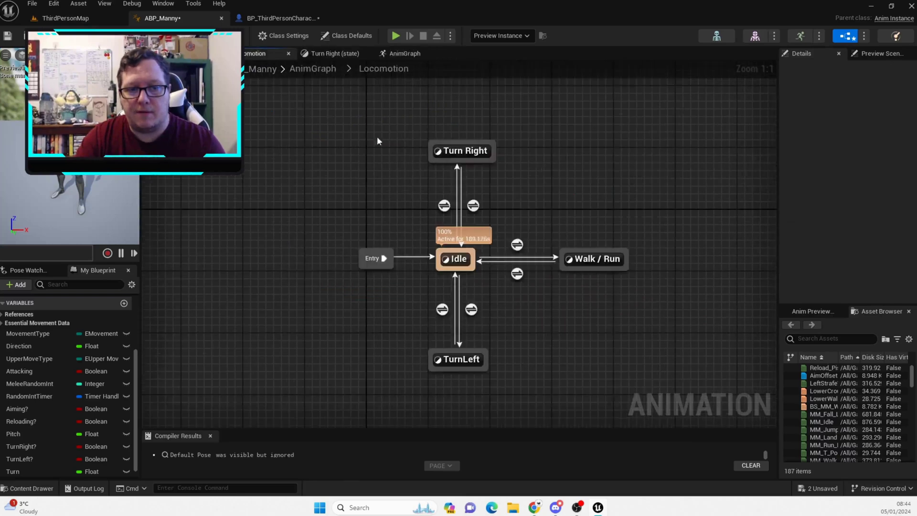
Inspect the PistolAimOffsetBS asset used in the AnimGraph and look through the mannequin Animations folder in ThirdPersonMap's content drawer.
click(399, 53)
scroll(612, 383, up, 3)
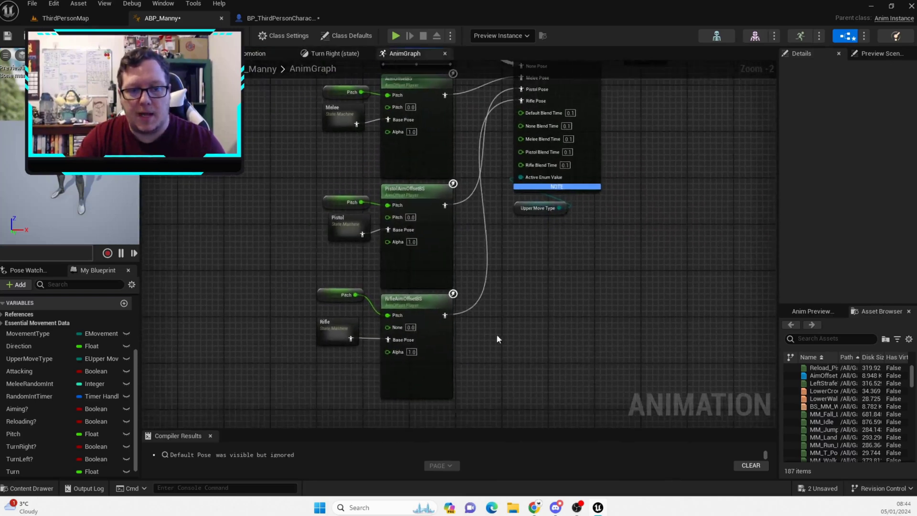
right_drag(493, 257, 544, 258)
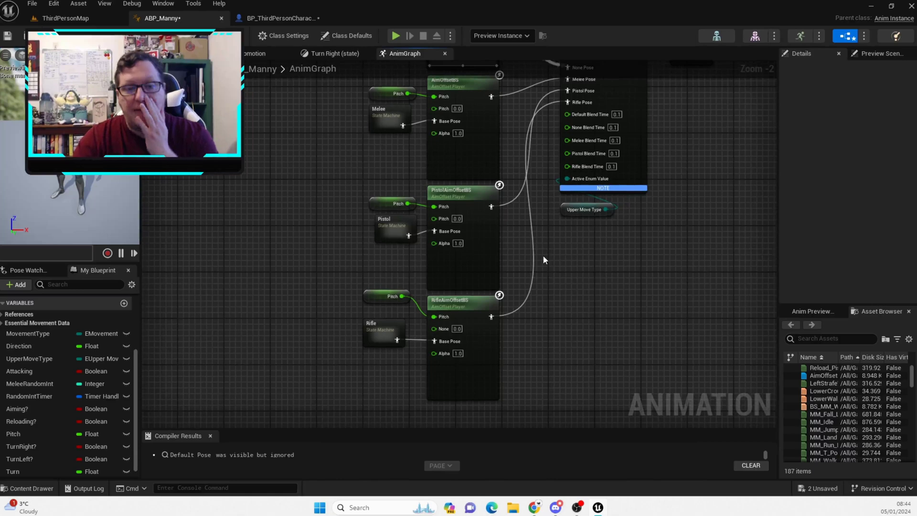
click(461, 193)
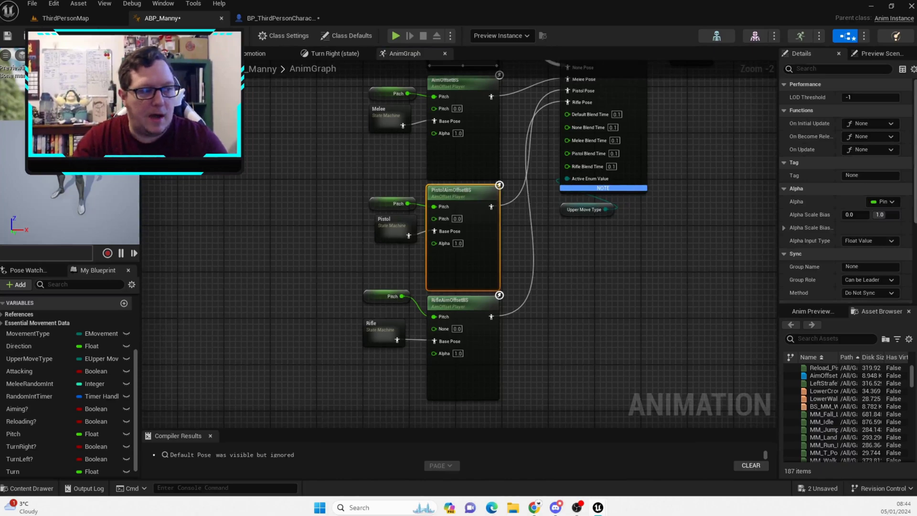
drag(1, 163, 453, 15)
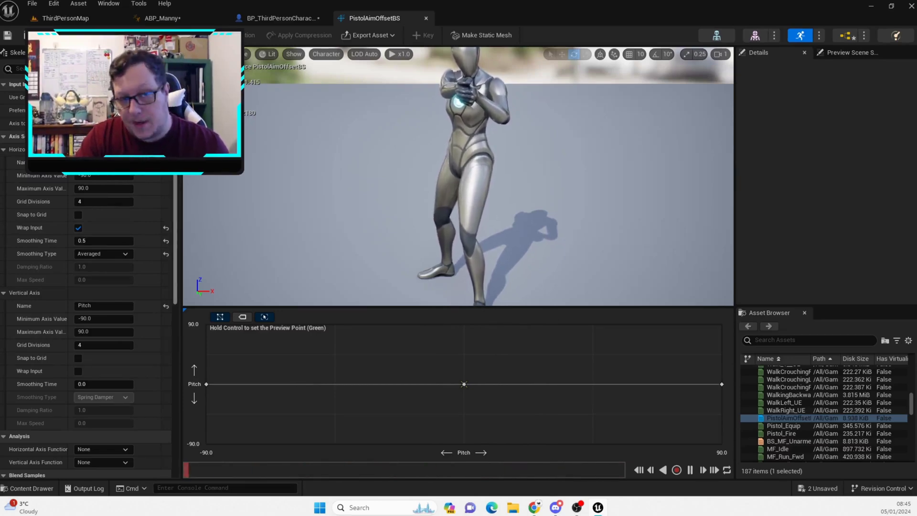
click(55, 21)
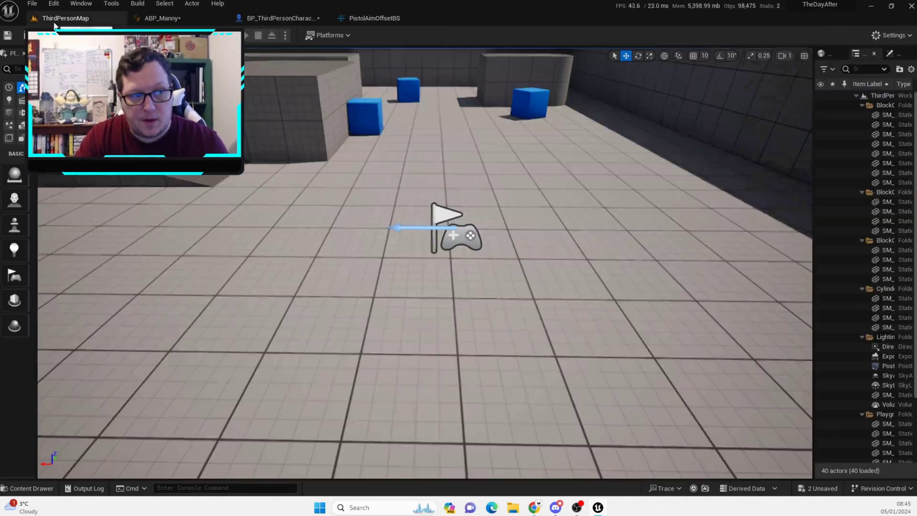
click(35, 488)
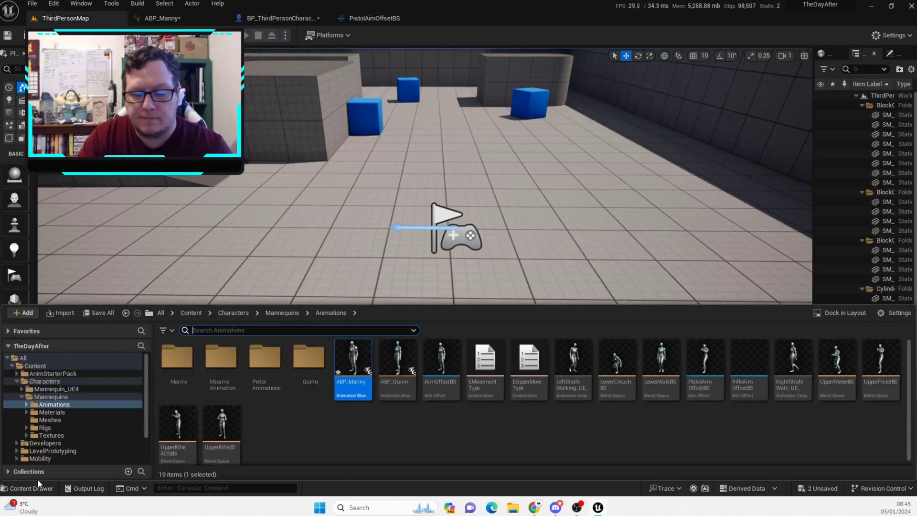
Examine the Blend Poses (EUpperMoveType) node in ABP_Manny's AnimGraph, including its settings and the Shotgun element available as a pin.
click(161, 18)
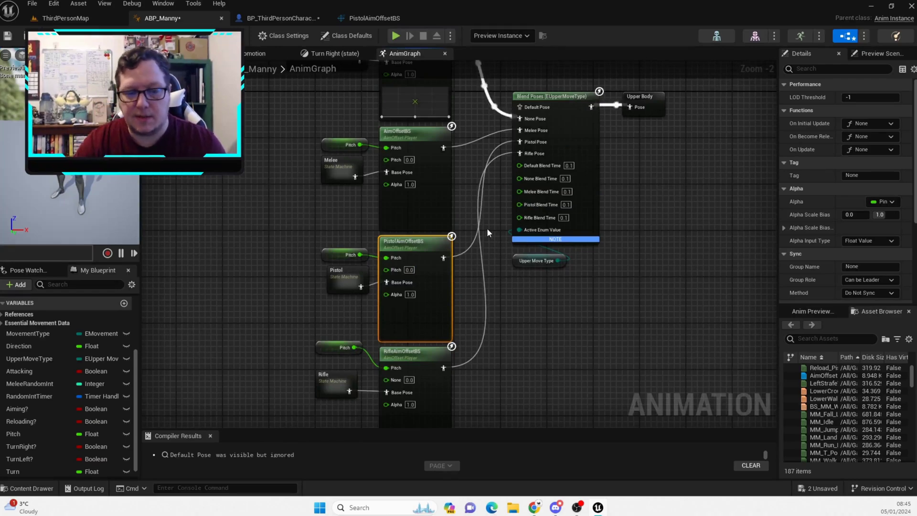
right_drag(250, 233, 263, 194)
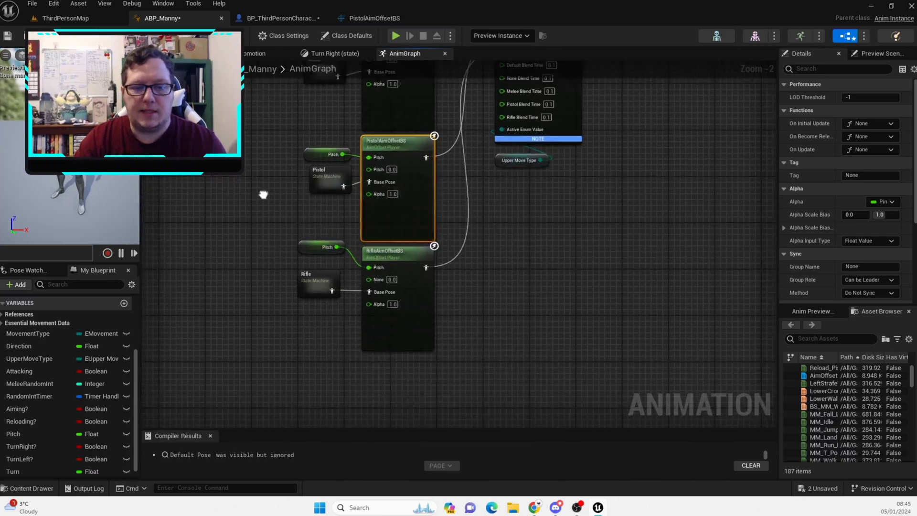
right_drag(593, 218, 600, 413)
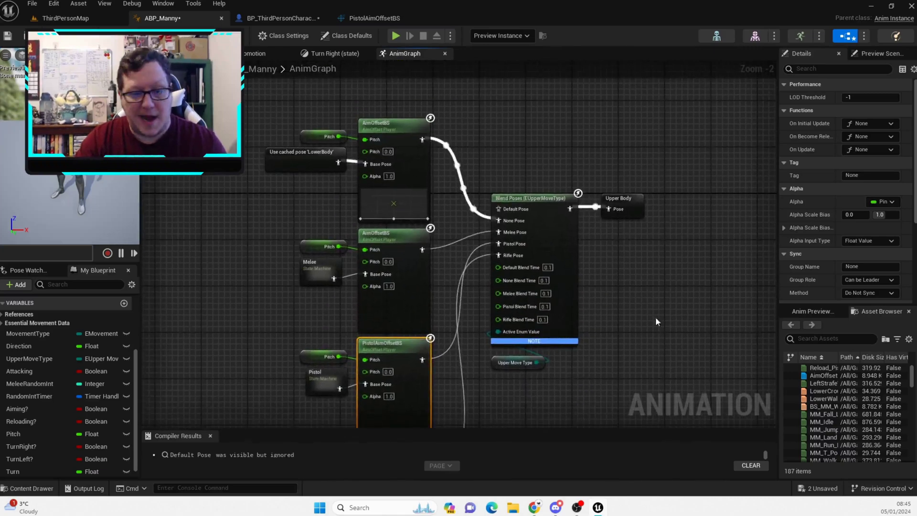
scroll(644, 308, down, 1)
click(573, 231)
scroll(882, 272, down, 1)
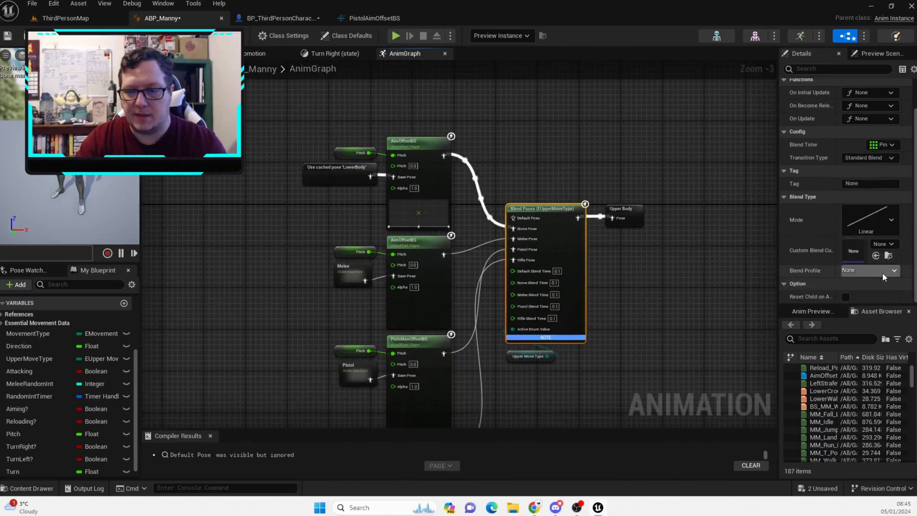
right_click(565, 233)
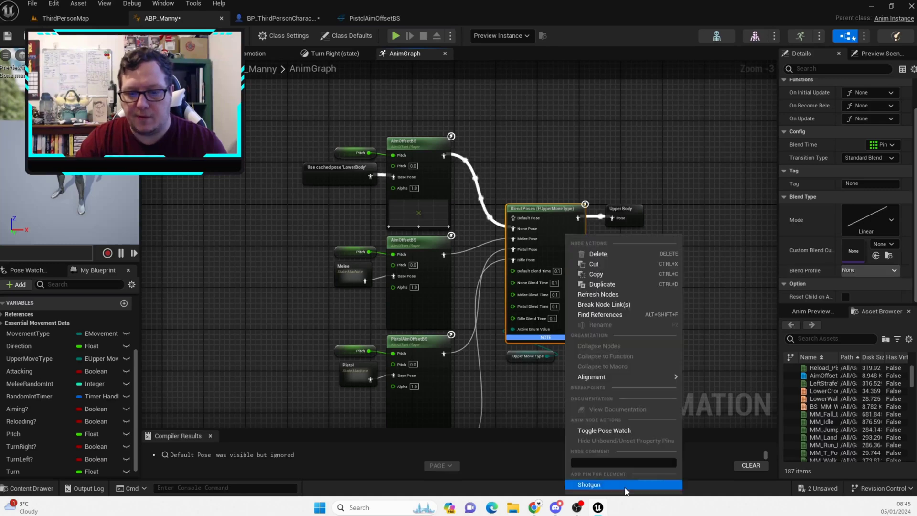
click(761, 286)
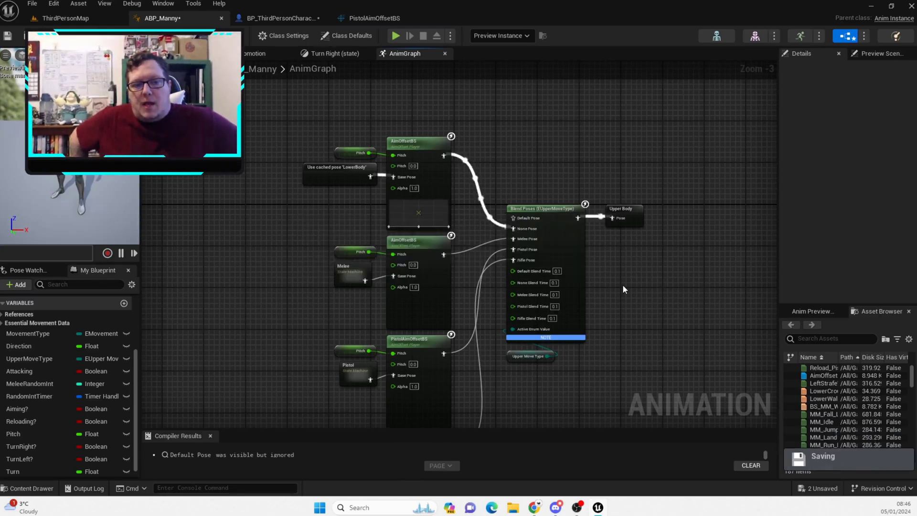
Inspect the Pitch, cached LowerBody pose and AimOffsetBS nodes that feed the None Pose of the upper-body blend.
drag(268, 116, 463, 208)
click(462, 208)
drag(279, 122, 461, 219)
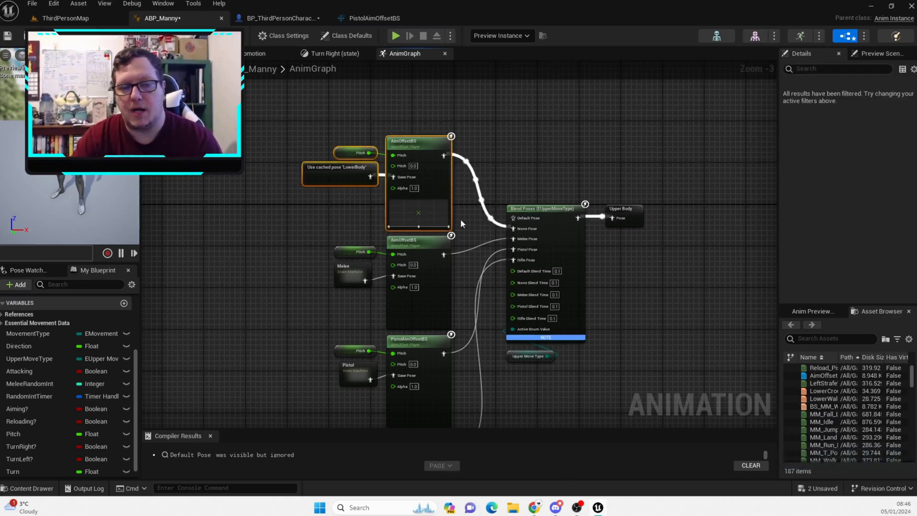
drag(248, 111, 472, 214)
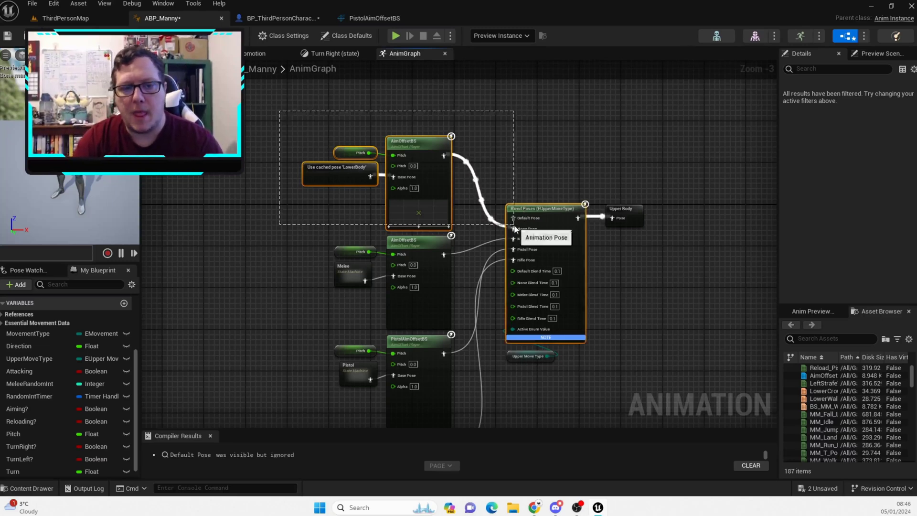
click(506, 166)
Examine the Blend Poses (EMovementType) node driving LowerBody, including its settings and node options.
scroll(632, 263, down, 2)
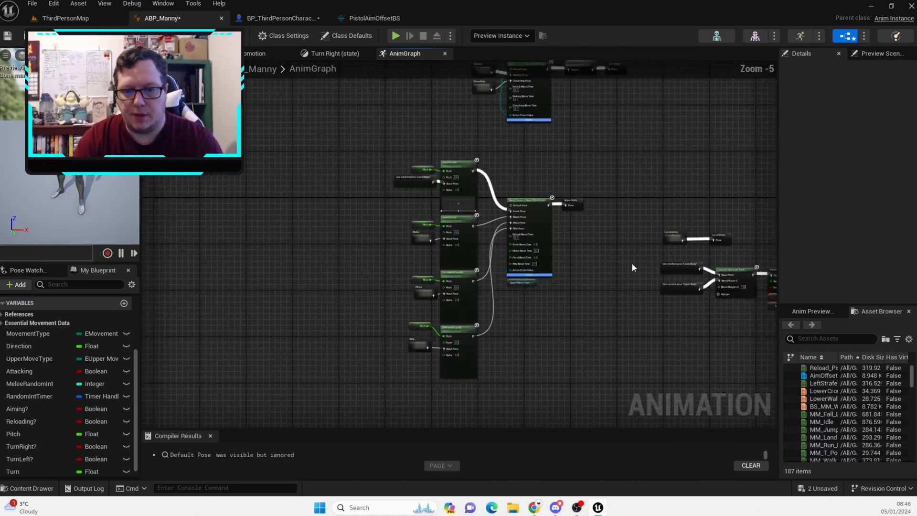
right_drag(632, 263, 552, 268)
right_drag(504, 176, 549, 314)
scroll(500, 245, up, 3)
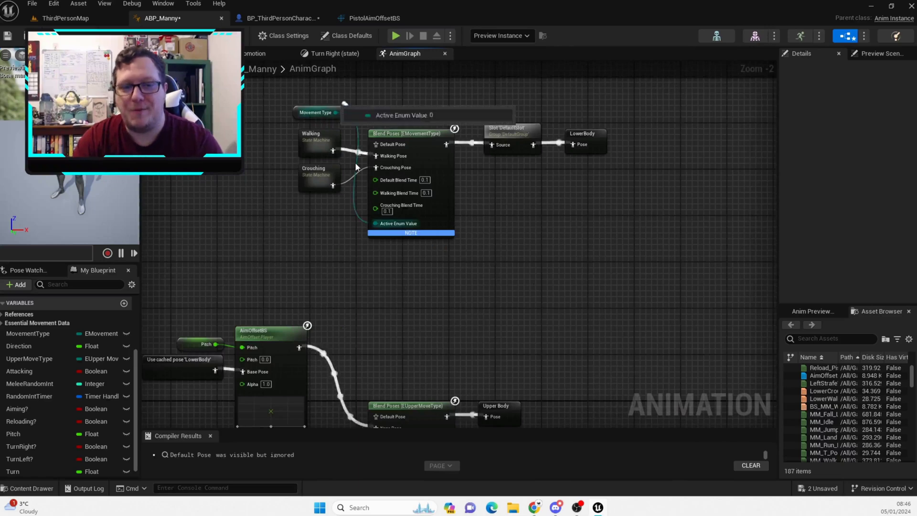
click(449, 178)
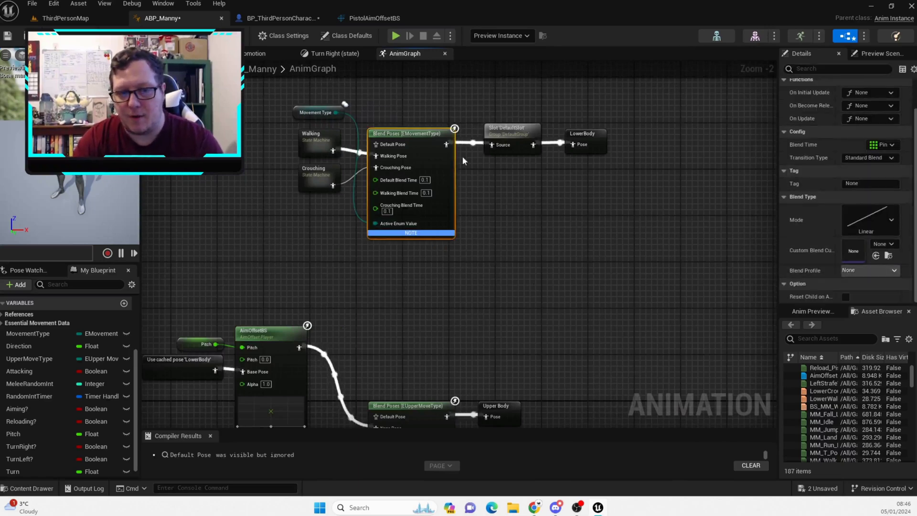
right_click(447, 163)
click(671, 257)
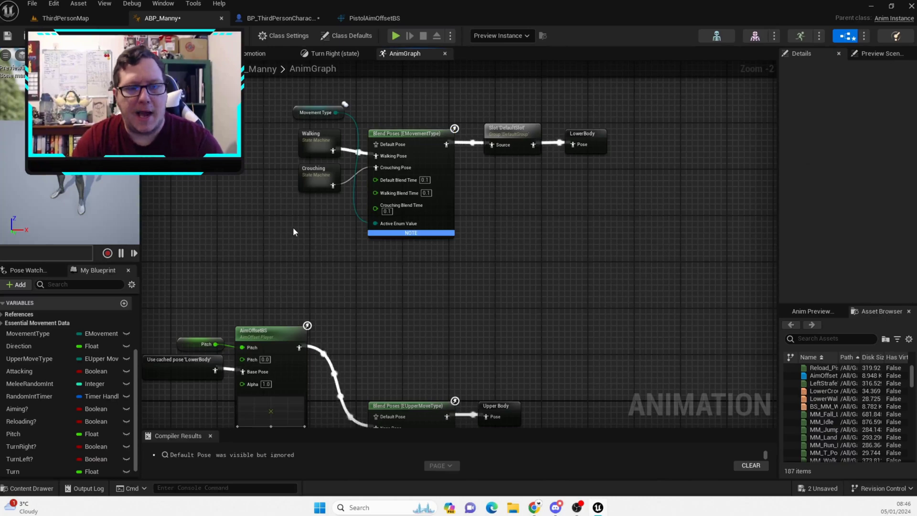
Move the Blend Poses (EUpperMoveType), Upper Body and Upper Move Type nodes lower, centring them beside the four aim offset nodes.
right_drag(346, 295, 447, 208)
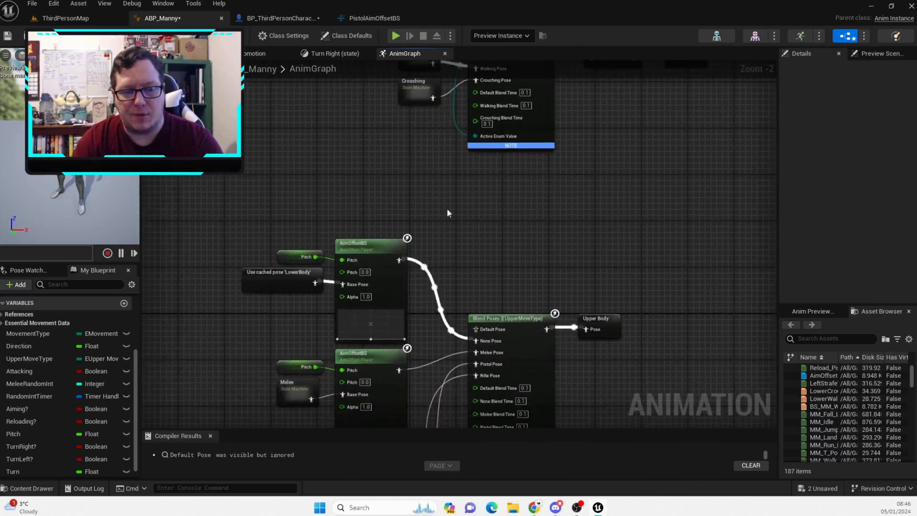
right_drag(507, 262, 508, 302)
scroll(497, 305, down, 2)
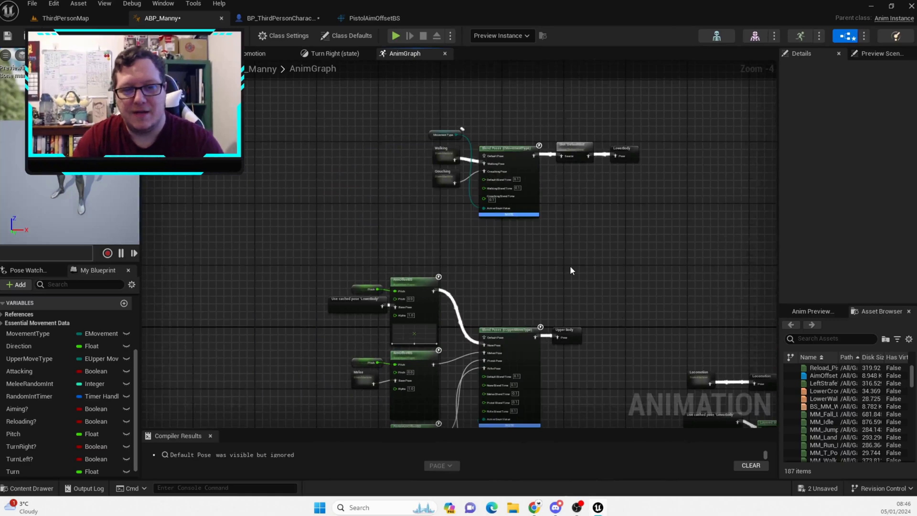
right_drag(570, 266, 567, 113)
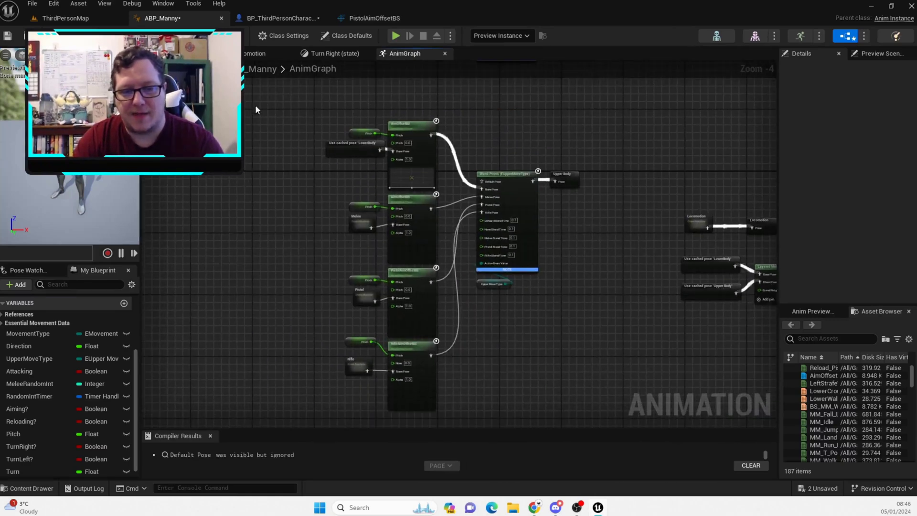
drag(484, 149, 634, 332)
drag(534, 197, 534, 239)
click(613, 261)
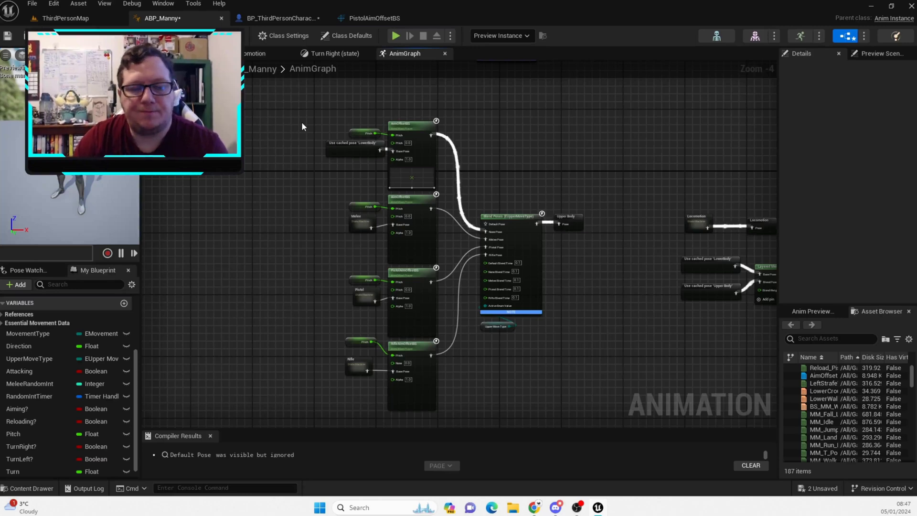
Inspect the Walking state machine that feeds the Walking Pose of the EMovementType blend.
right_drag(309, 111, 298, 362)
scroll(501, 284, up, 4)
mouse_move(368, 217)
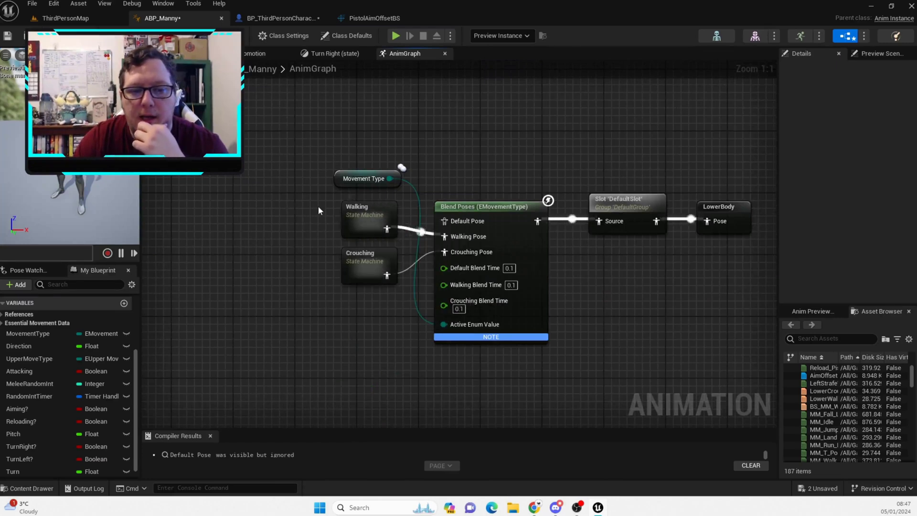
drag(318, 206, 401, 230)
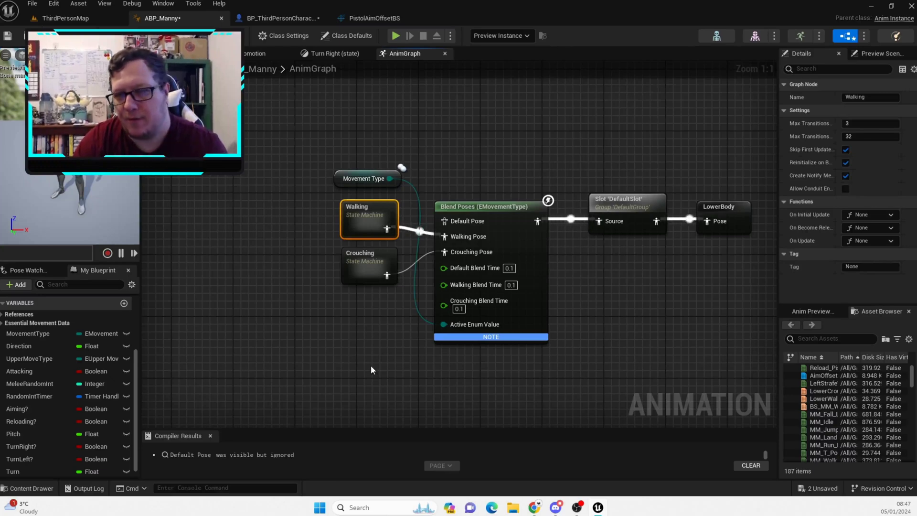
right_drag(370, 365, 374, 256)
scroll(374, 256, down, 4)
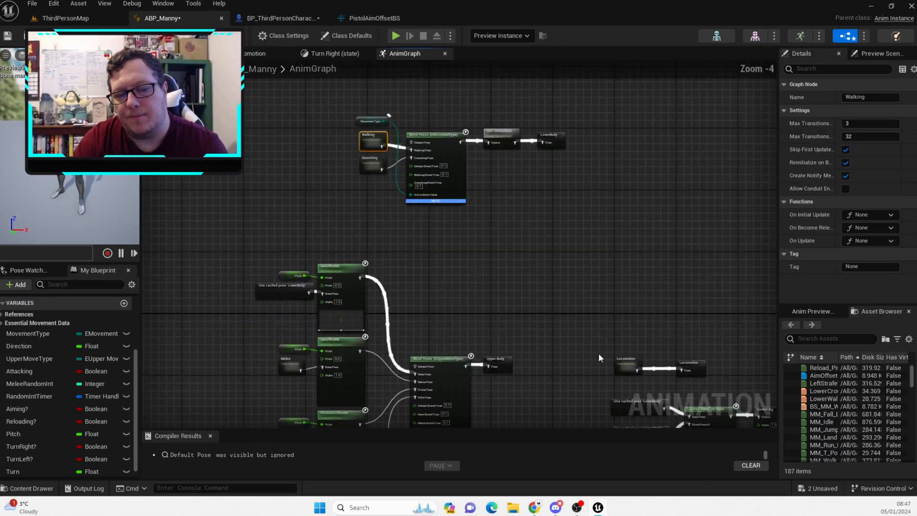
Move the whole upper-body blend group, including its four aim offsets and Upper Body cache, slightly lower and left, farther from the LowerBody blend.
right_drag(598, 354, 564, 256)
drag(310, 136, 614, 317)
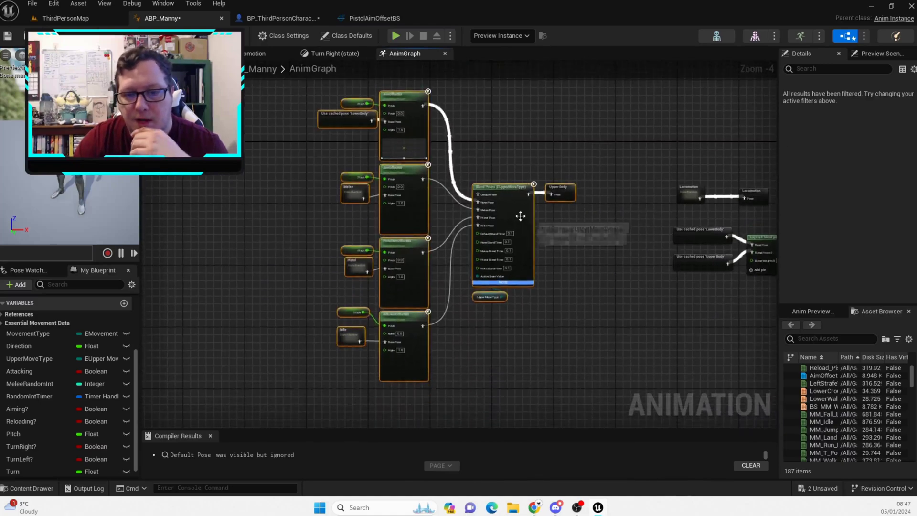
drag(521, 215, 505, 250)
click(603, 154)
Review the LowerBody blend, the upper-body blend and the layered blend chain that leads to the Output Pose.
right_drag(603, 153, 545, 355)
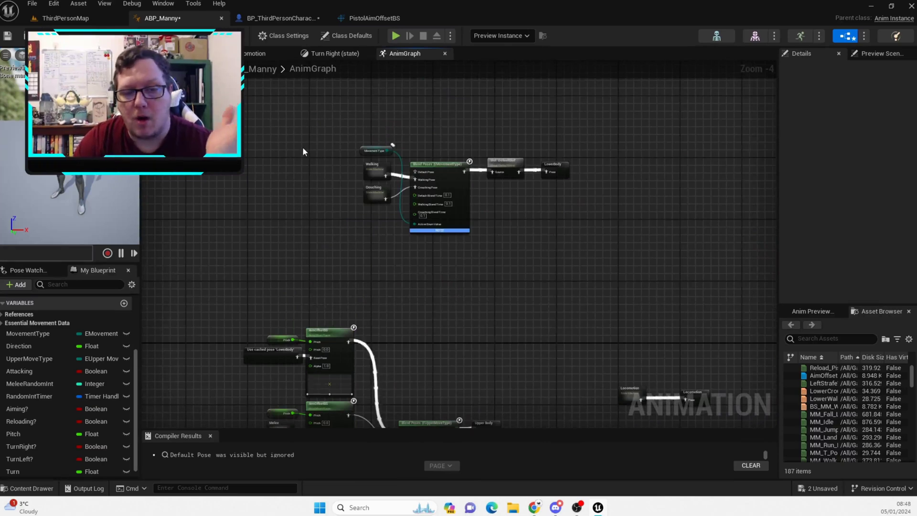
right_drag(489, 317, 504, 109)
drag(190, 112, 236, 69)
click(536, 218)
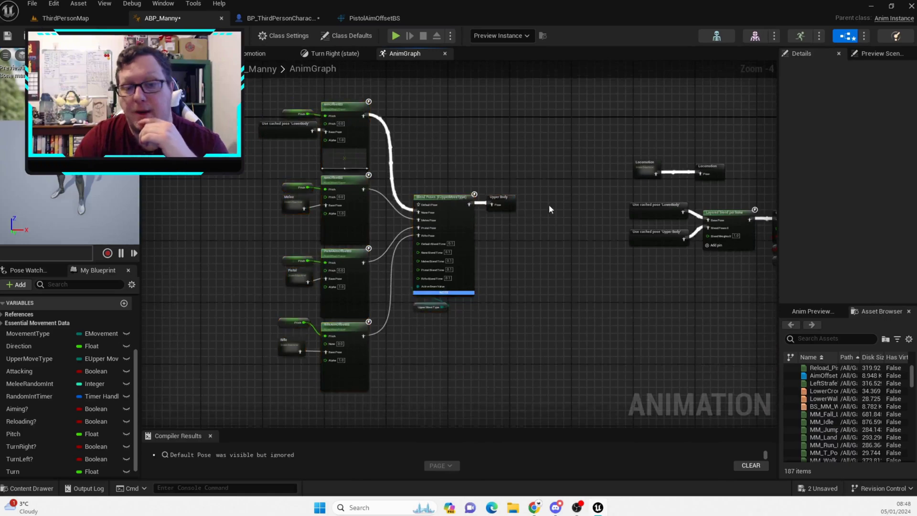
right_drag(549, 204, 424, 280)
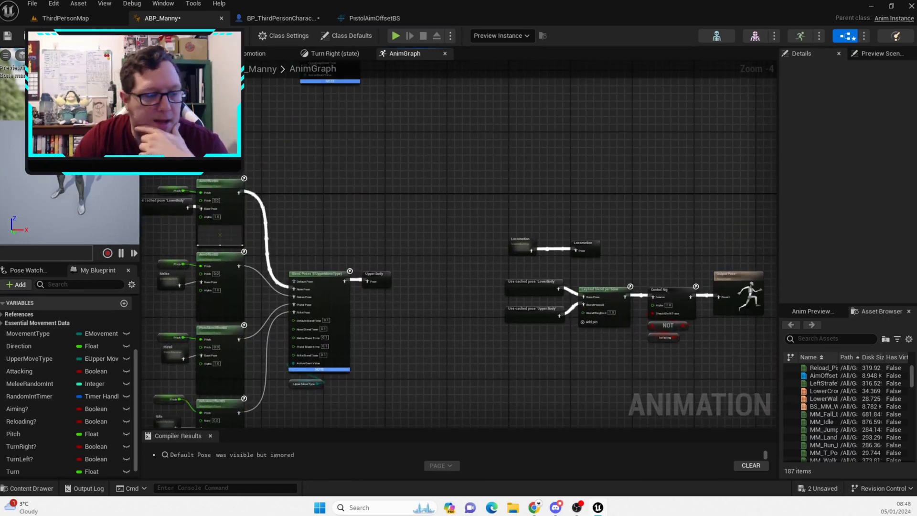
Switch to the ThirdPersonMap level and view the whole arena, with its ramp, blocks and player start, from above.
click(279, 18)
click(66, 18)
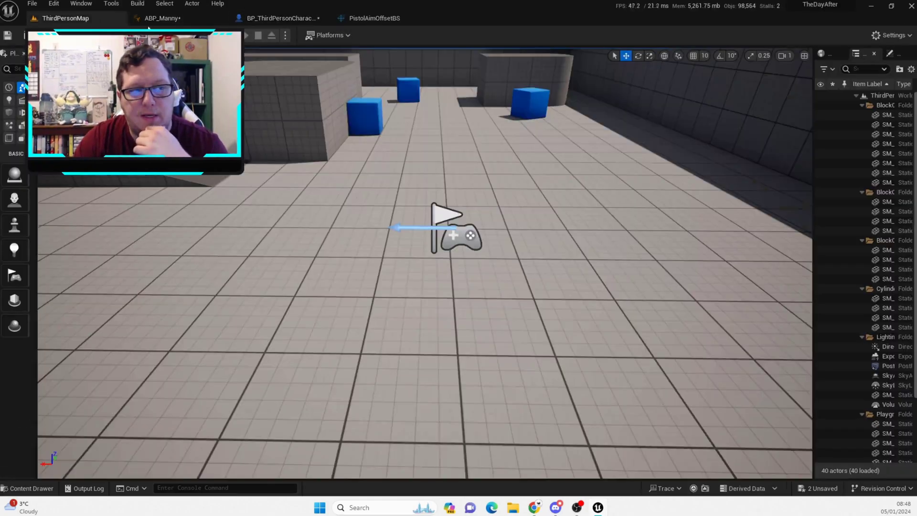
right_drag(449, 268, 86, 239)
key(w)
key(s)
right_drag(611, 273, 611, 273)
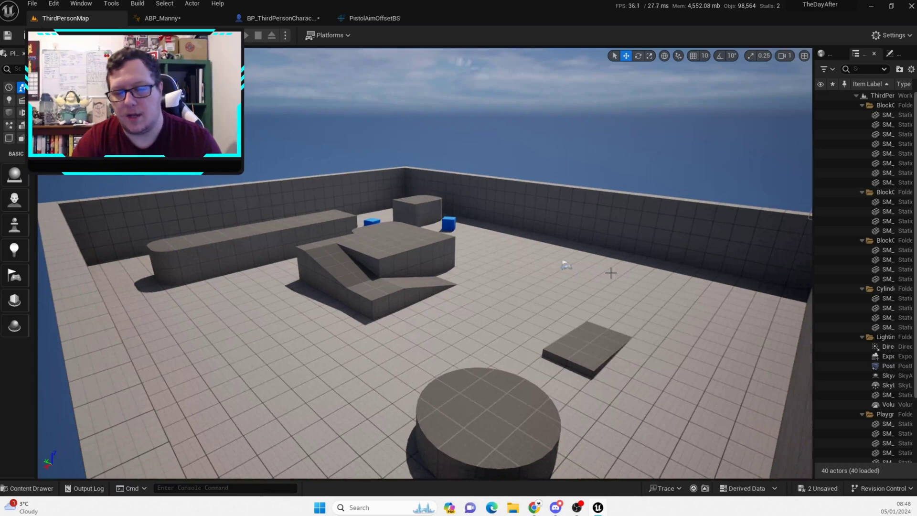